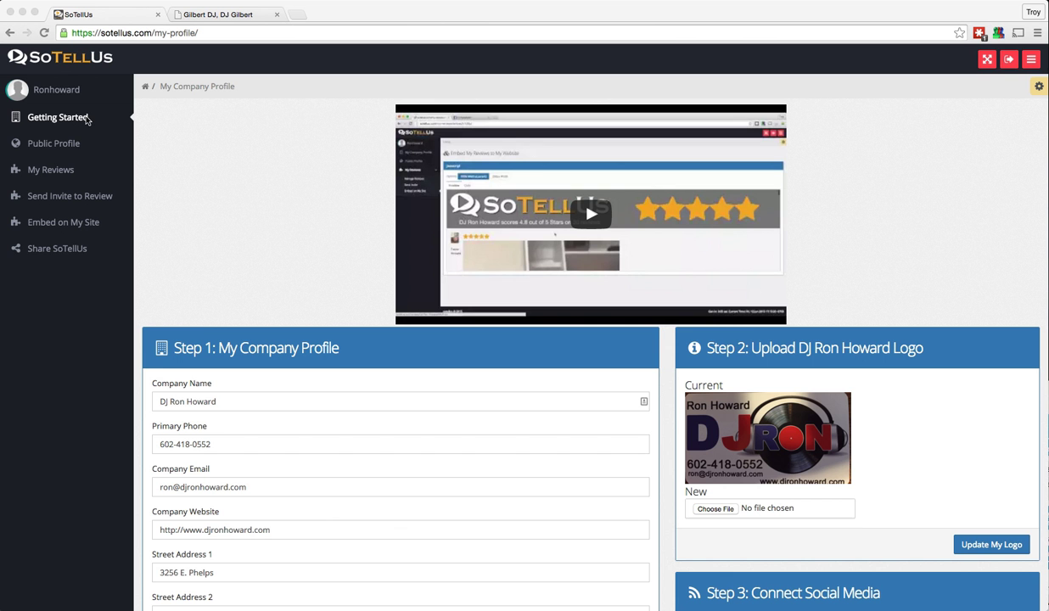
Scroll through the SoTellUs profile to check its review stats and widget embed codes
scroll(232, 195, "down", 5)
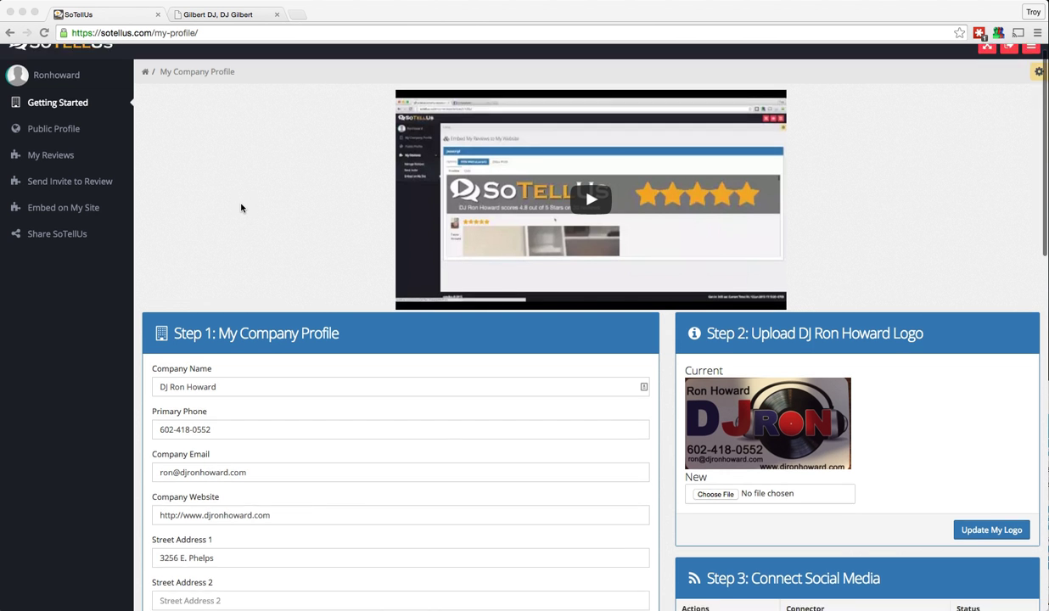
scroll(240, 206, "down", 1)
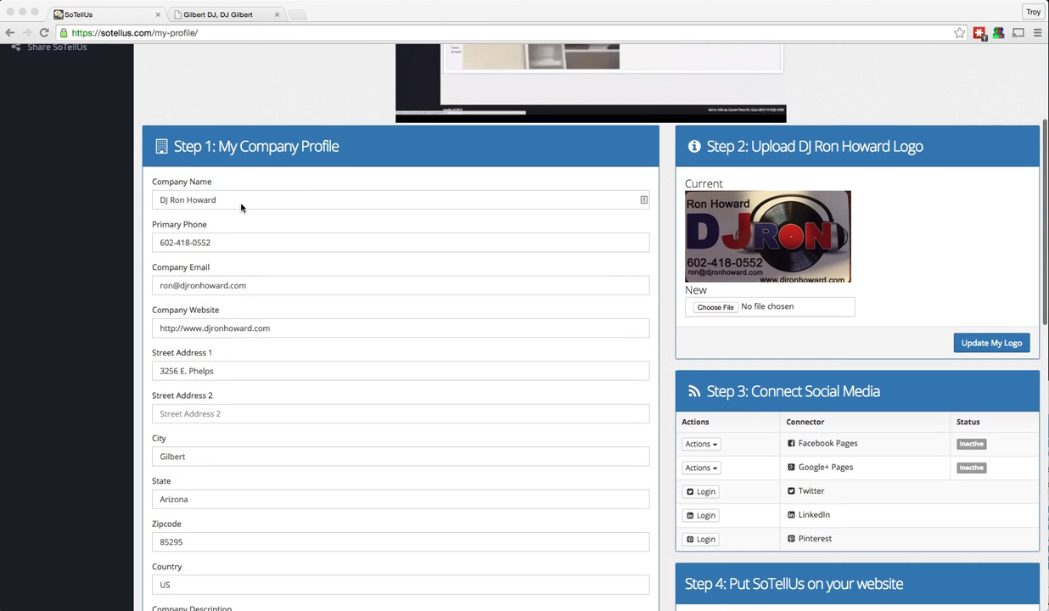
scroll(240, 205, "up", 2)
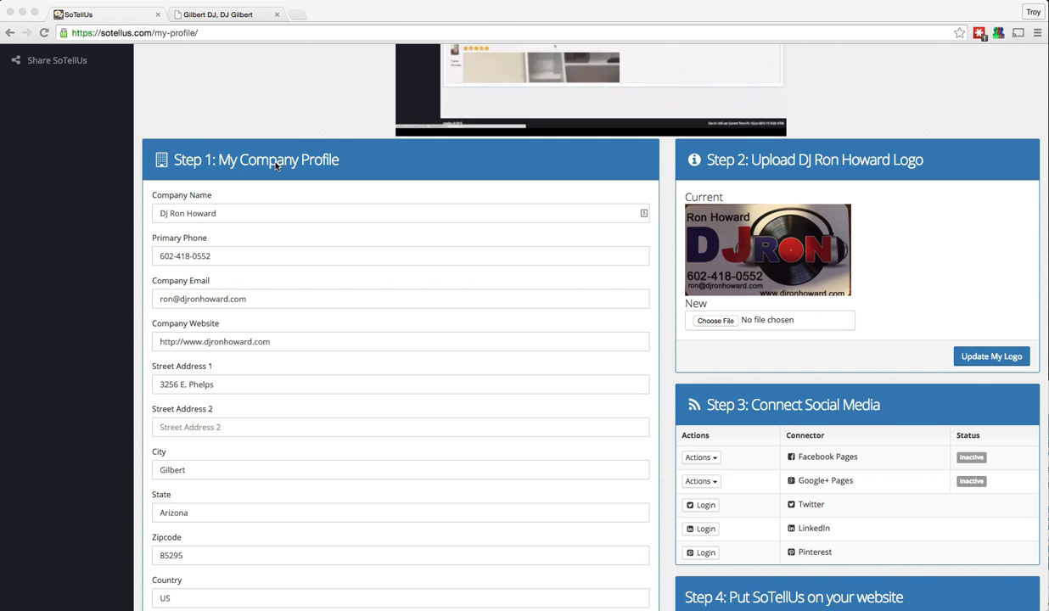
scroll(179, 231, "down", 5)
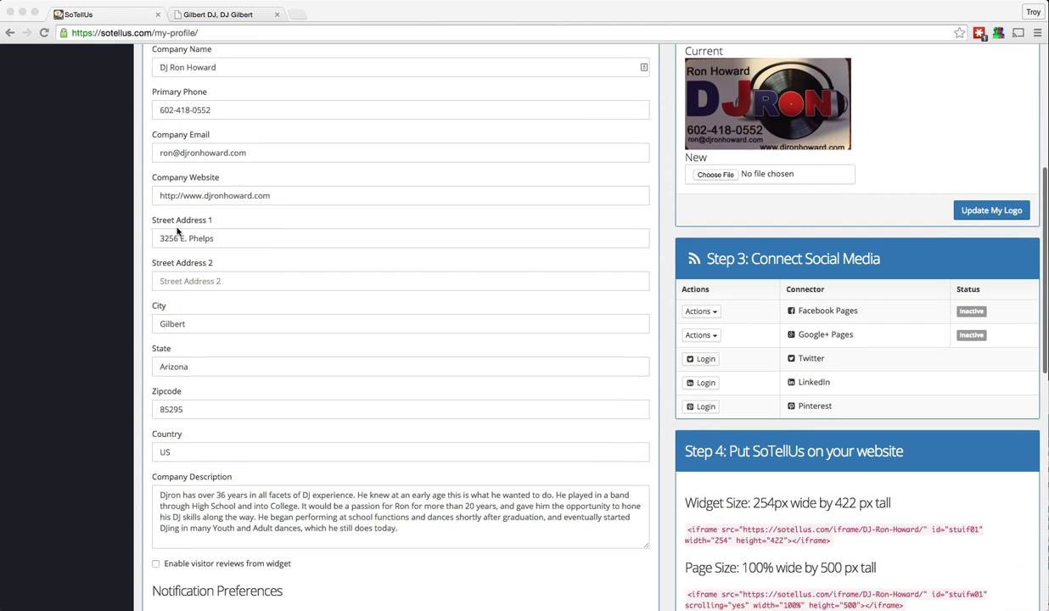
scroll(178, 231, "down", 5)
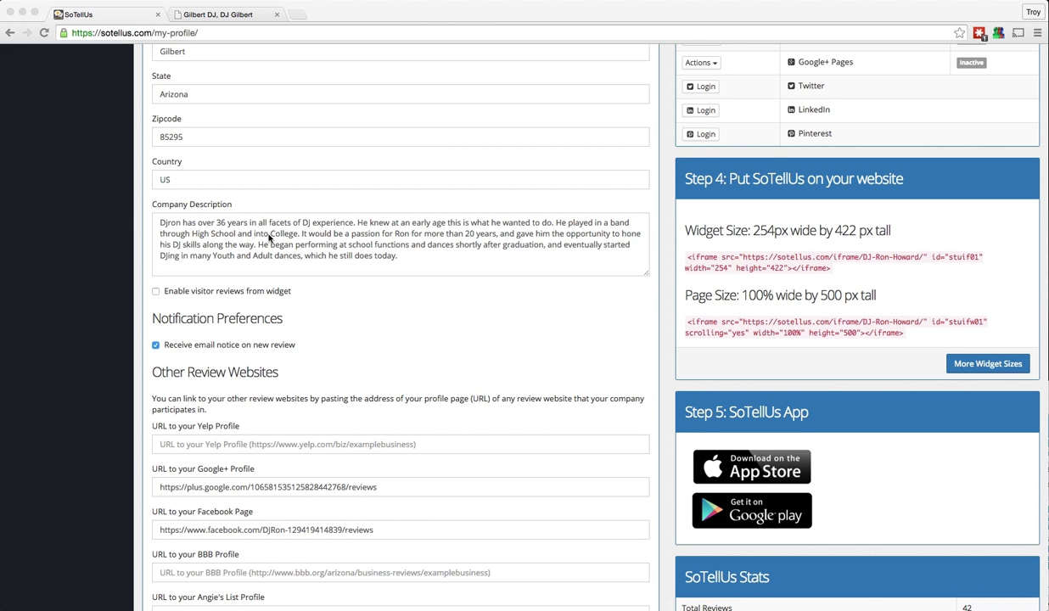
scroll(269, 238, "down", 3)
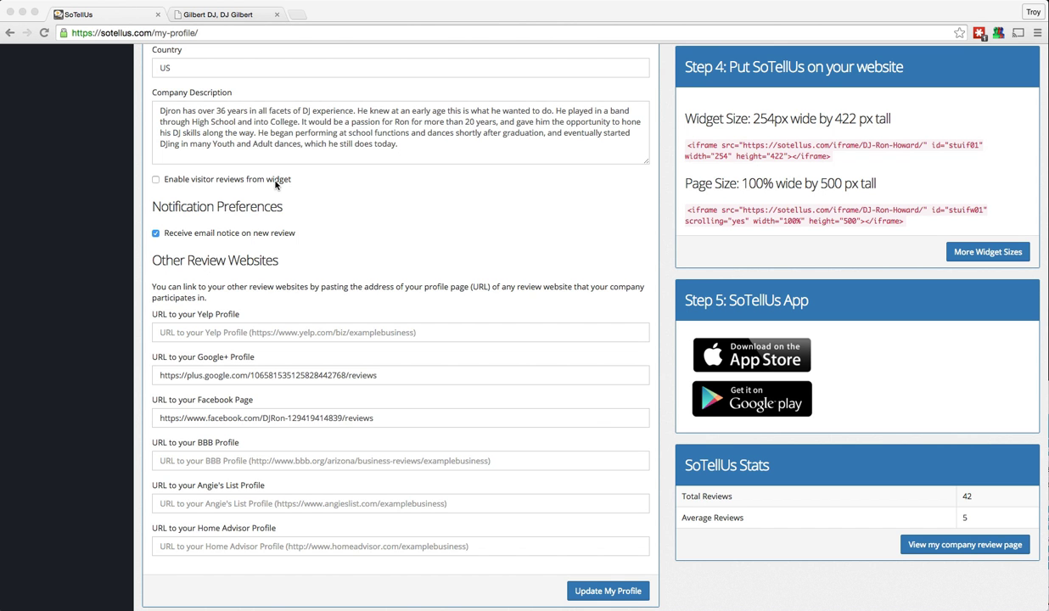
scroll(220, 261, "down", 2)
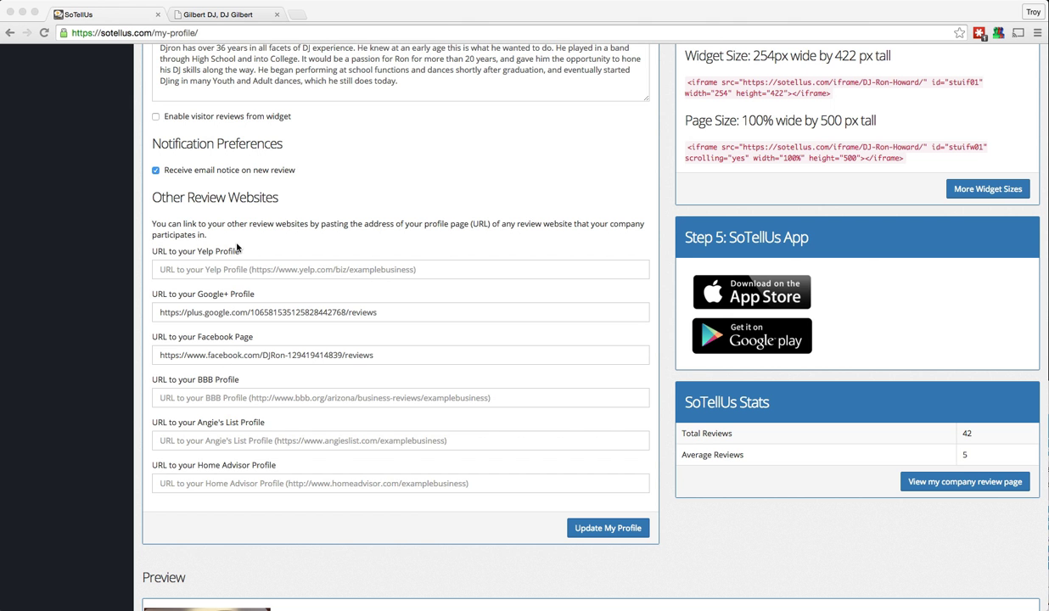
scroll(237, 247, "up", 1)
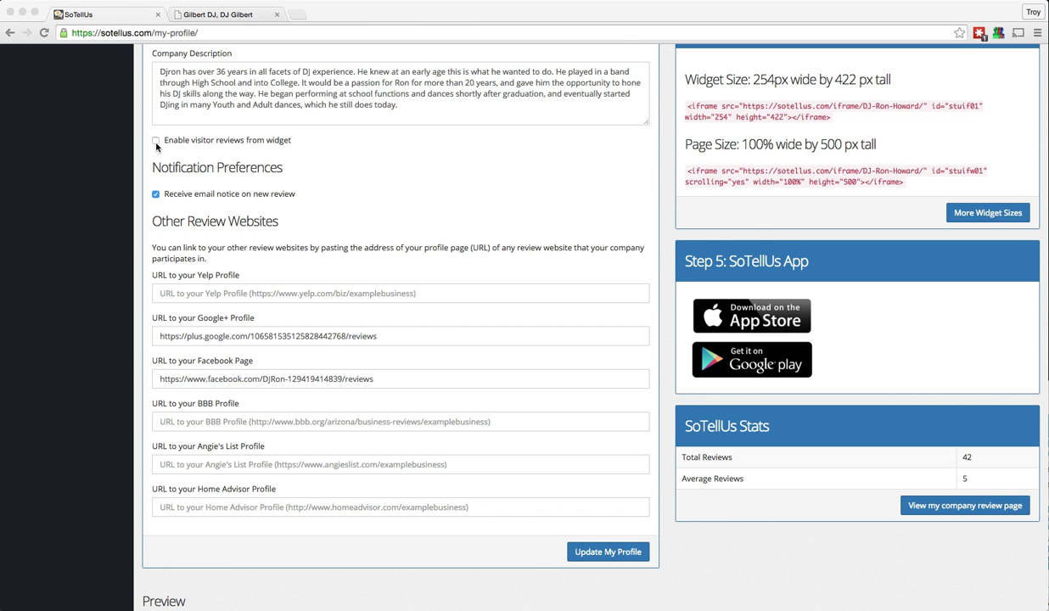
Reload the DJ Ron site and check its SoTellUs Review page, which offers no Leave a Review option
left_click(225, 15)
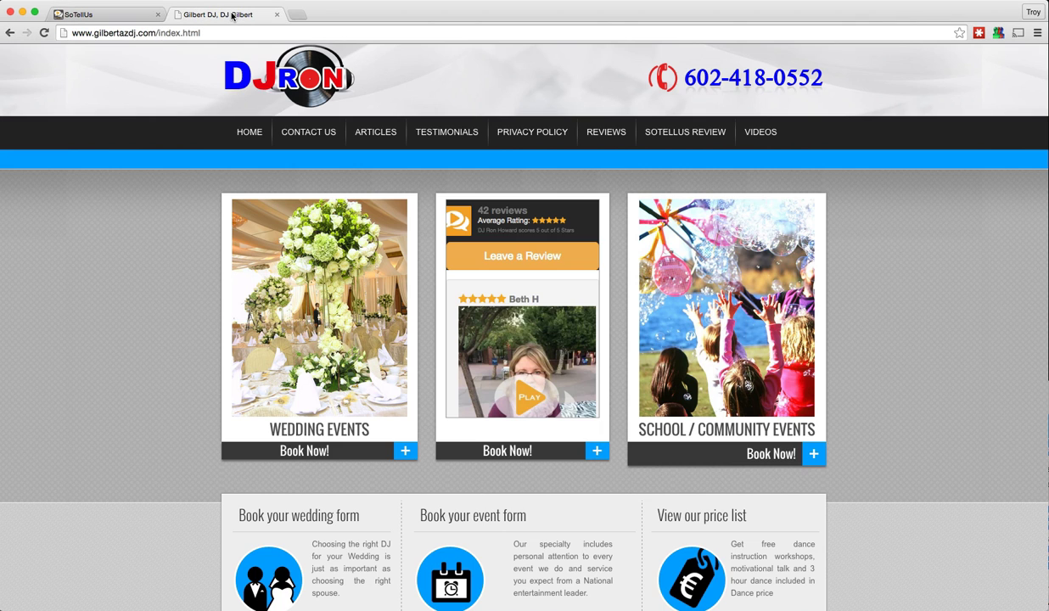
left_click(44, 33)
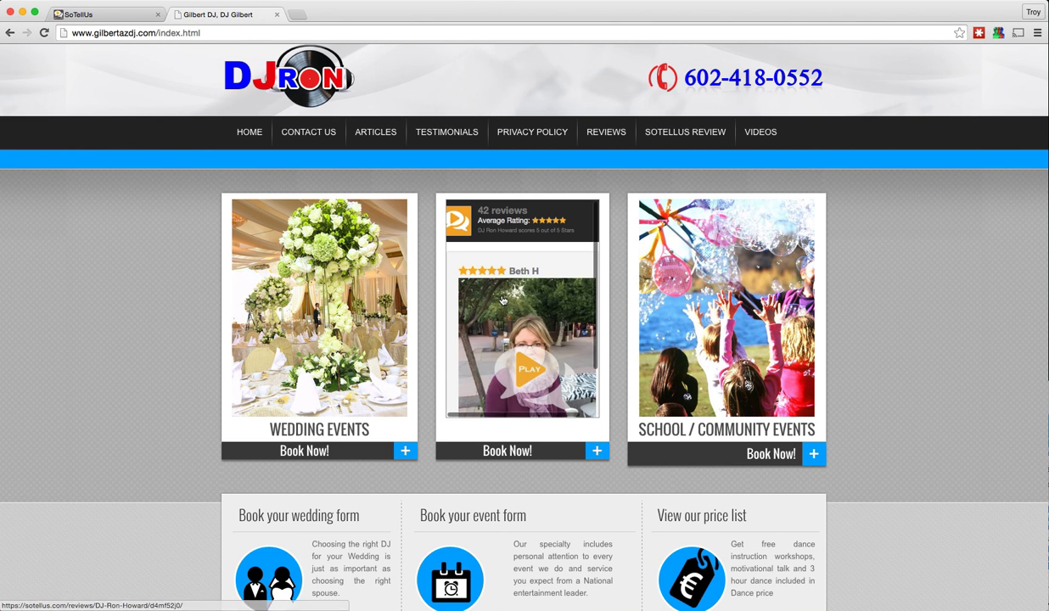
left_click(669, 134)
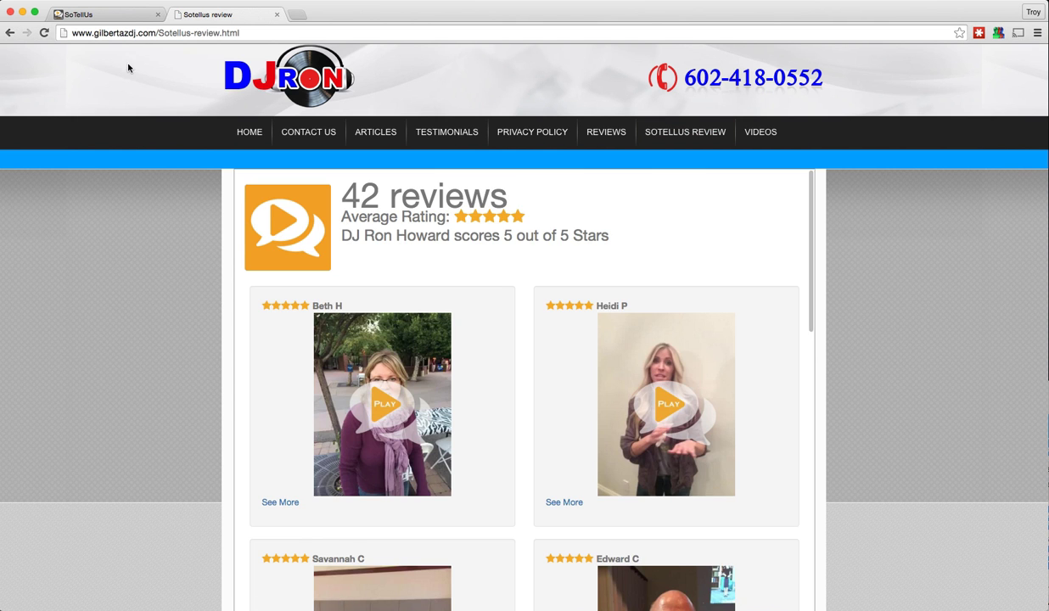
left_click(248, 133)
Enable 'visitor reviews from widget', save the SoTellUs profile, and reload the DJ Ron site
left_click(110, 14)
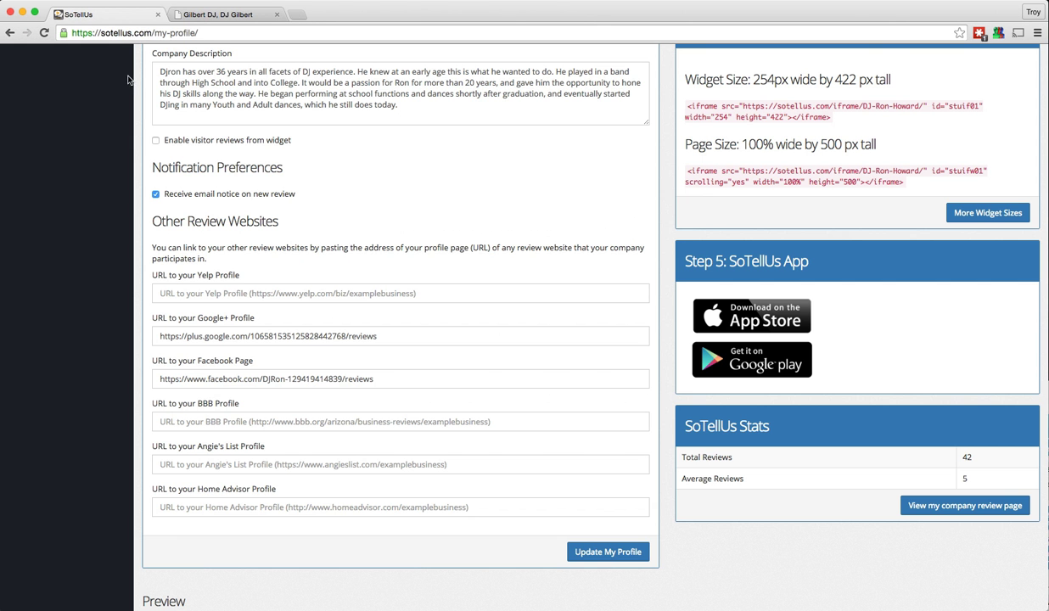
left_click(155, 141)
left_click(580, 553)
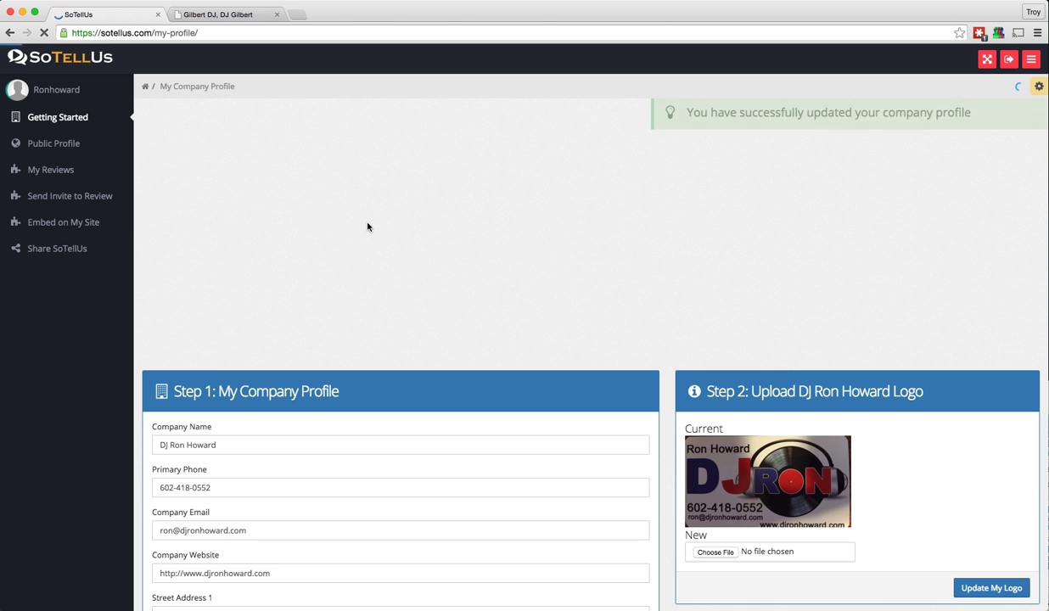
left_click(220, 12)
left_click(44, 32)
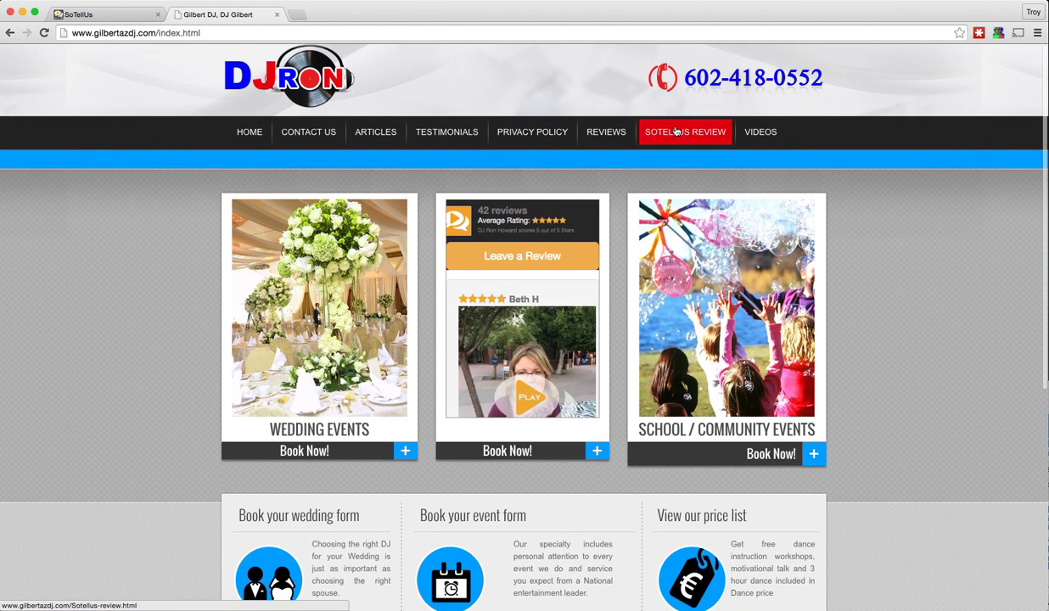
Open the Leave a Review form and enter the reviewer's first name, last name and mobile number
left_click(677, 132)
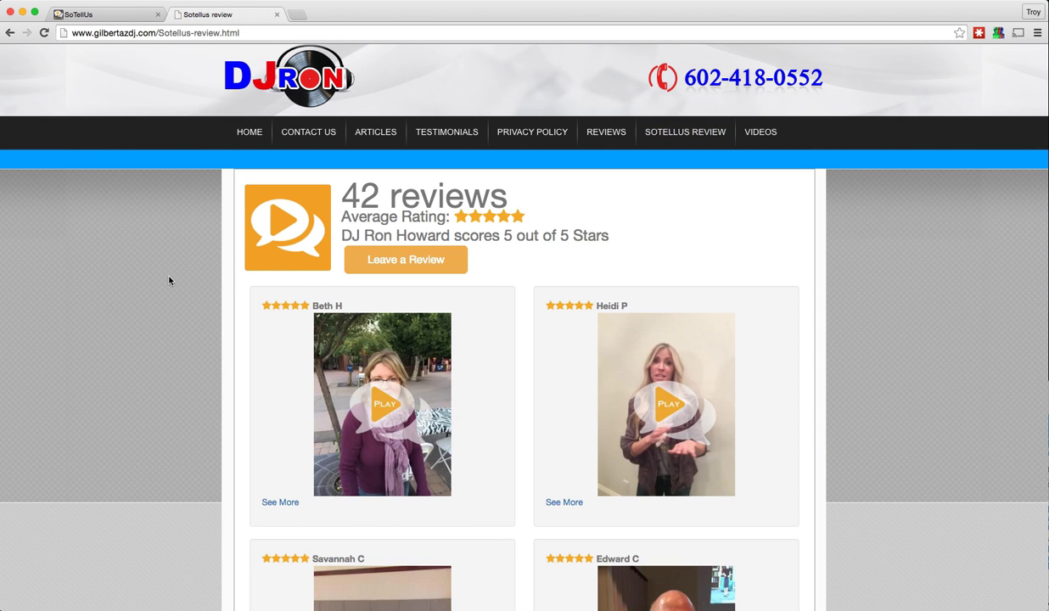
scroll(169, 280, "down", 2)
scroll(173, 279, "up", 2)
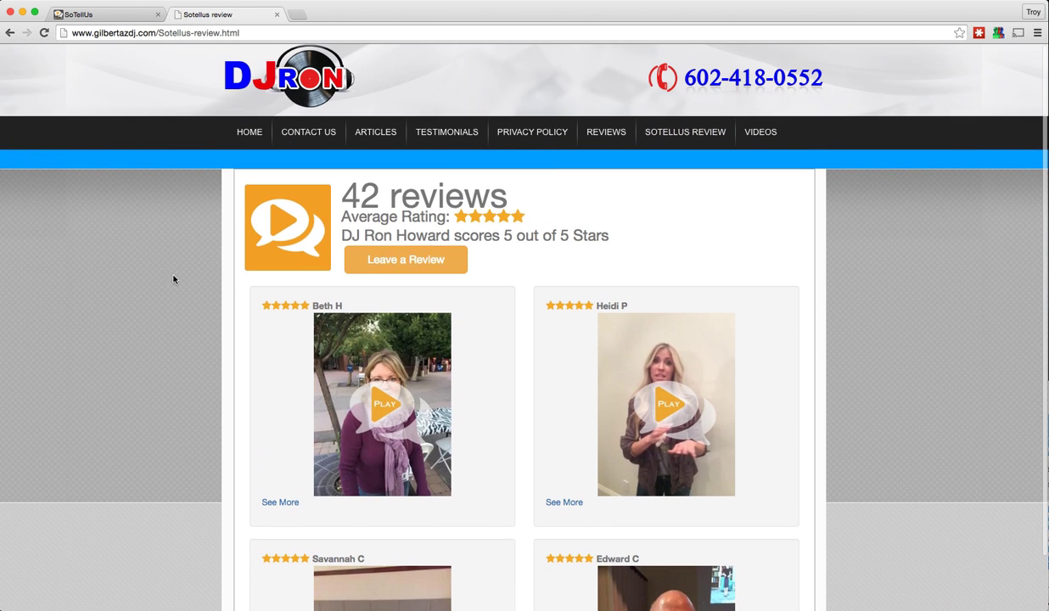
left_click(394, 264)
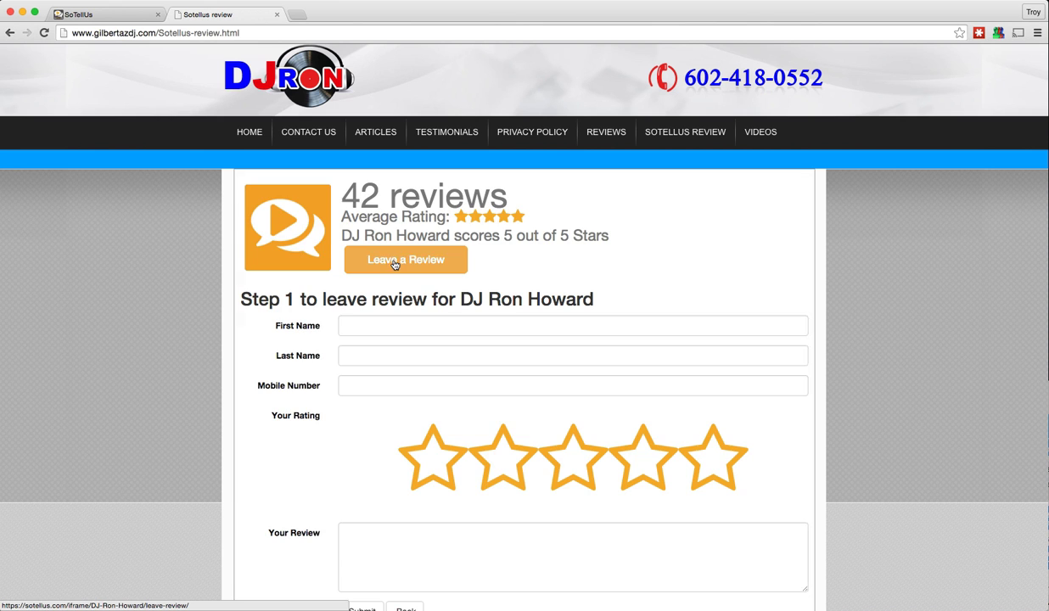
left_click(347, 325)
key("Tab")
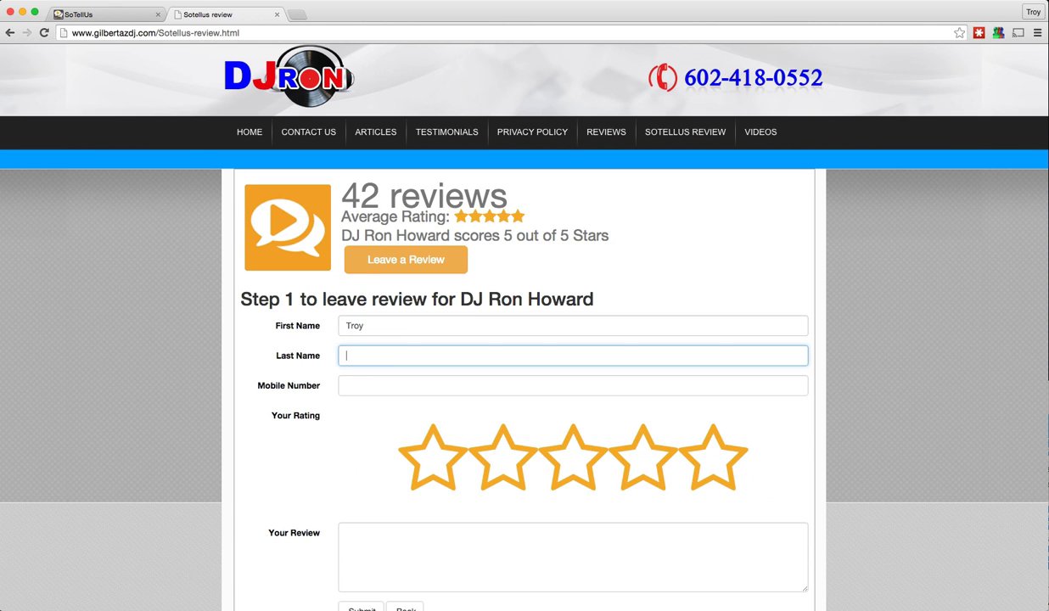
key("Tab")
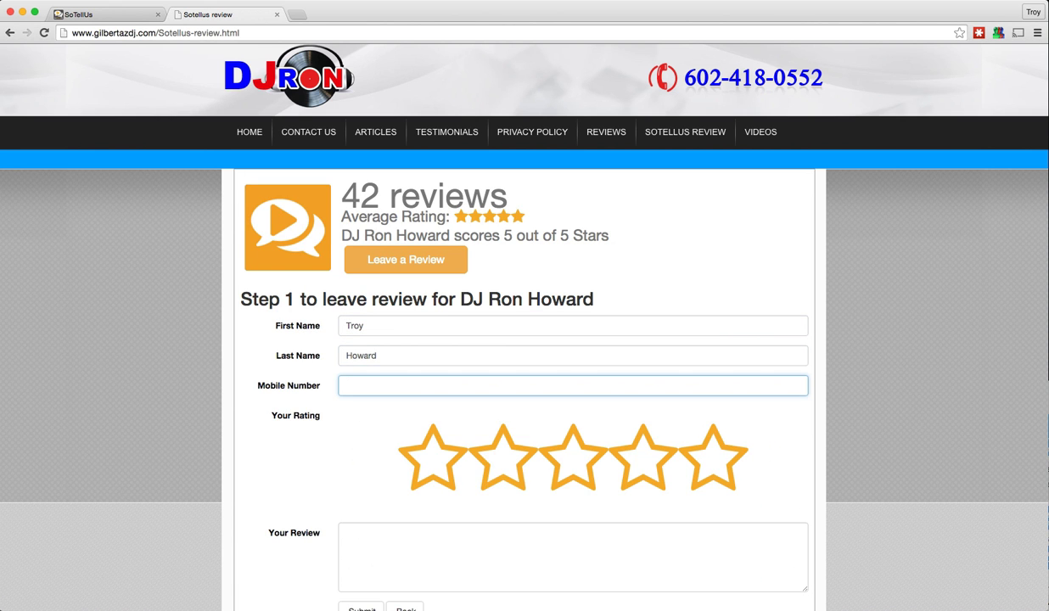
type("4805558082")
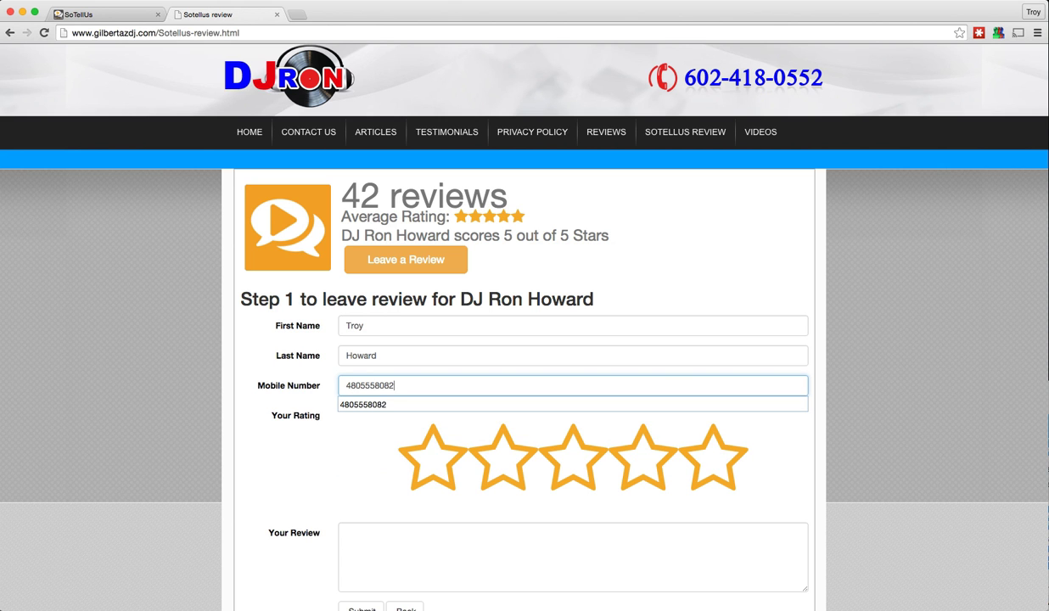
key("Tab")
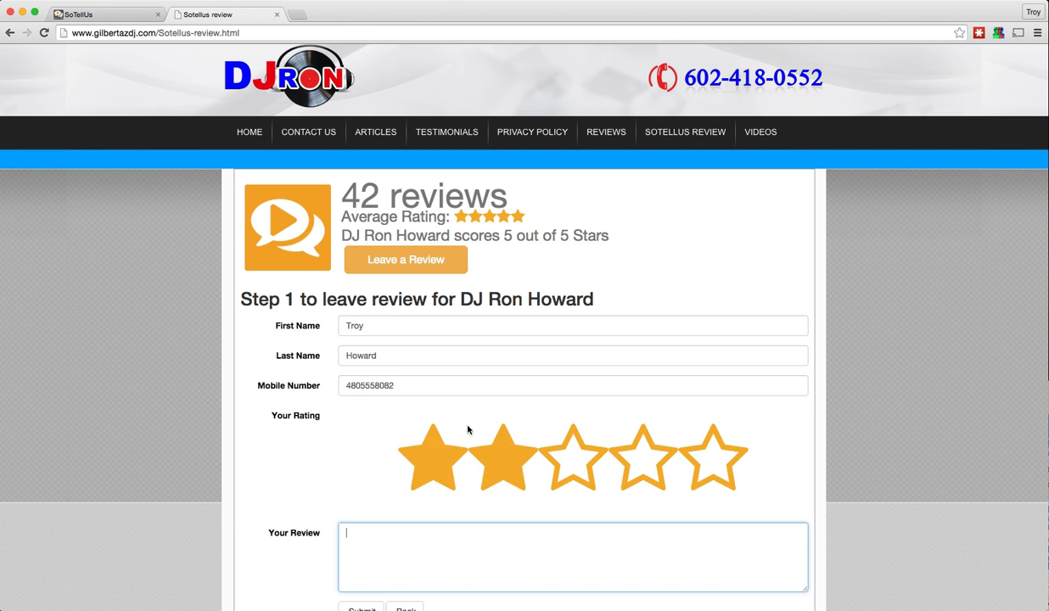
Rate five stars, write 'DJ Ron is absolutely amazing. He is the best DJ we have ever hired.' and submit
left_click(641, 457)
scroll(625, 484, "down", 2)
left_click(712, 421)
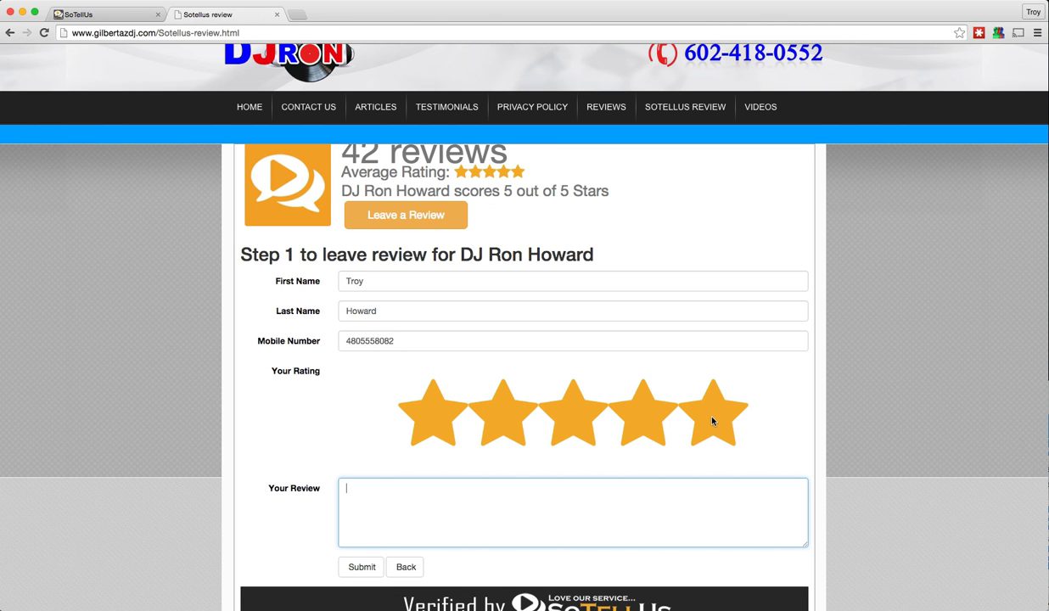
left_click(712, 420)
left_click(580, 508)
type("DJ Ron is absolutely amazing. He is the ")
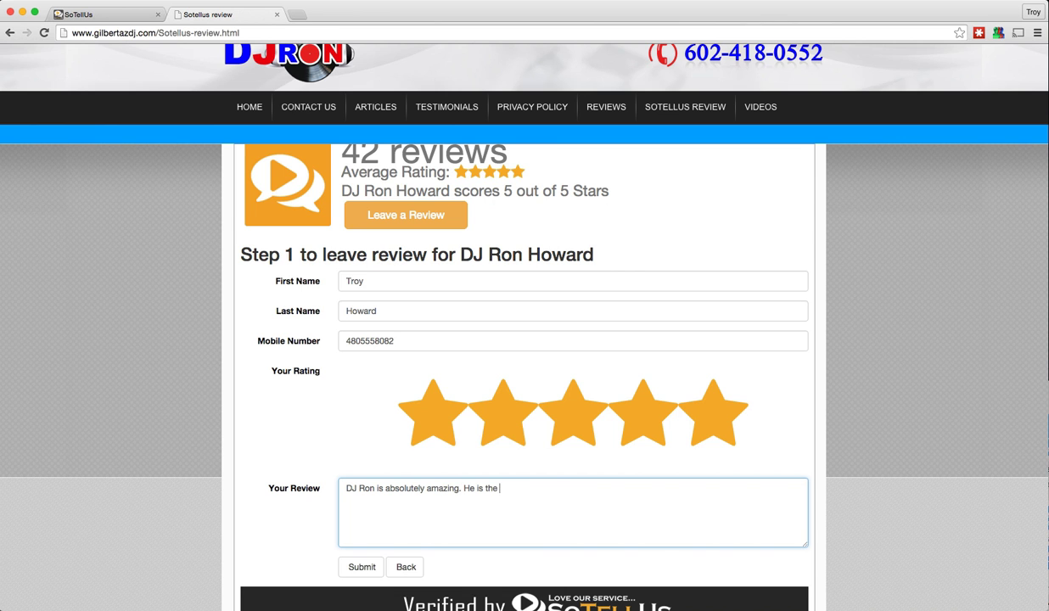
type("best DJ we have ever hired.")
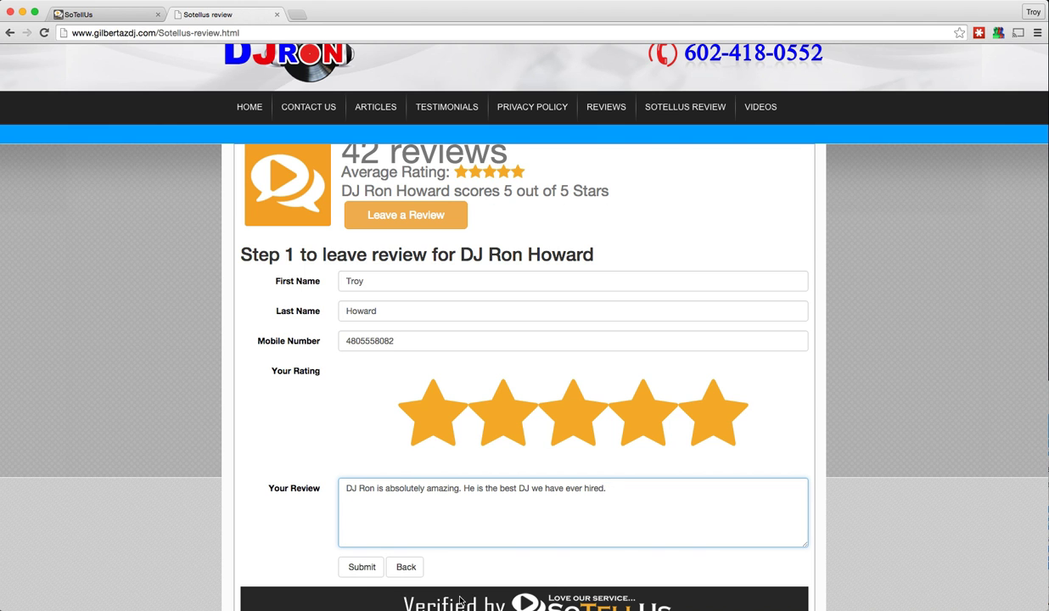
left_click(362, 566)
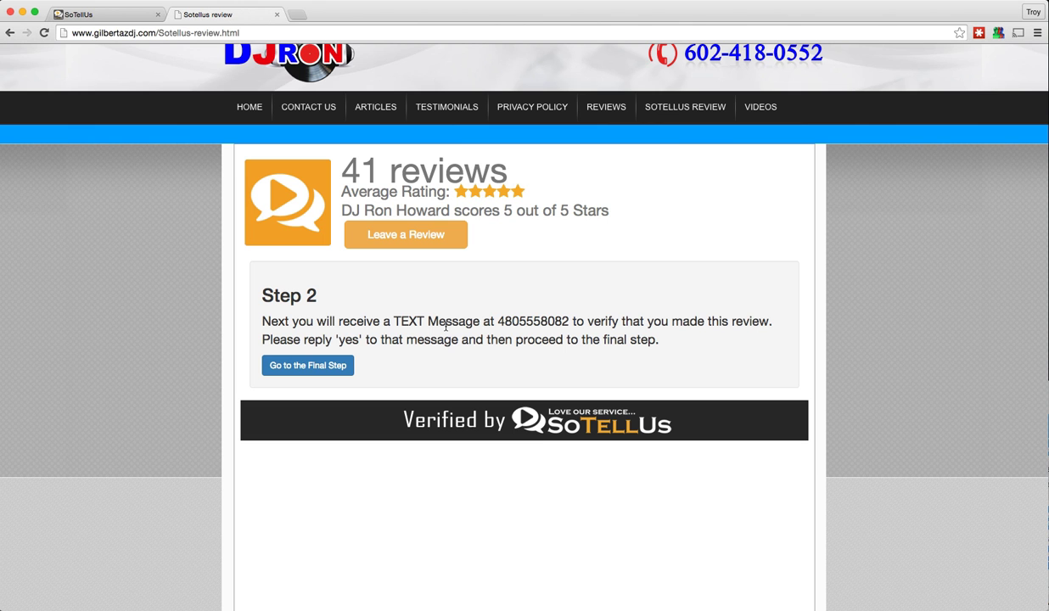
Go to the Final Step and copy the review text to the clipboard
left_click(307, 366)
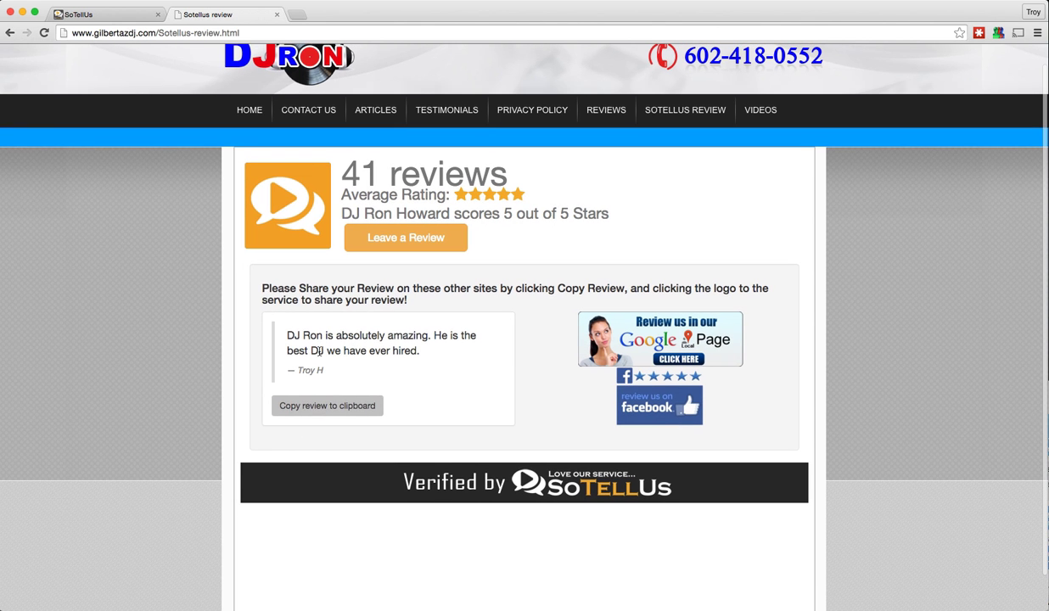
left_click(319, 407)
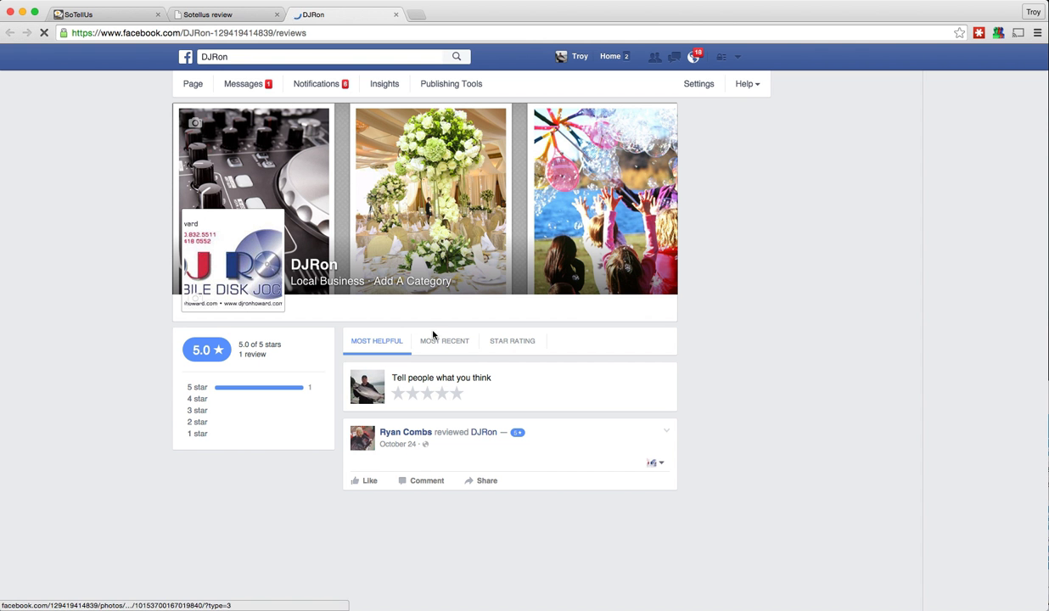
Post a five-star Facebook review of DJRon with the pasted review text, then return to the Sotellus review tab
left_click(459, 394)
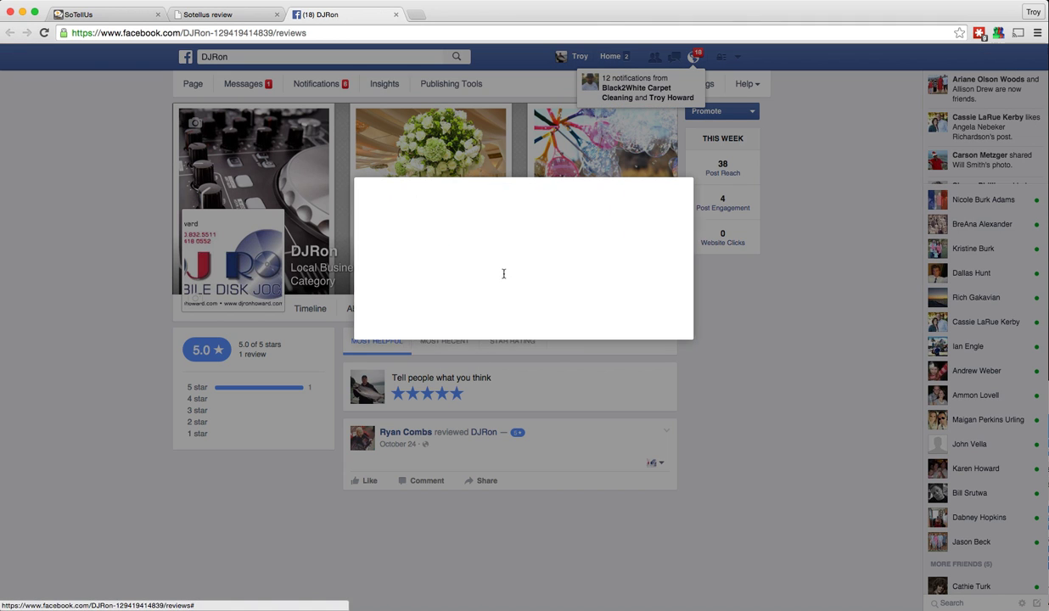
right_click(412, 270)
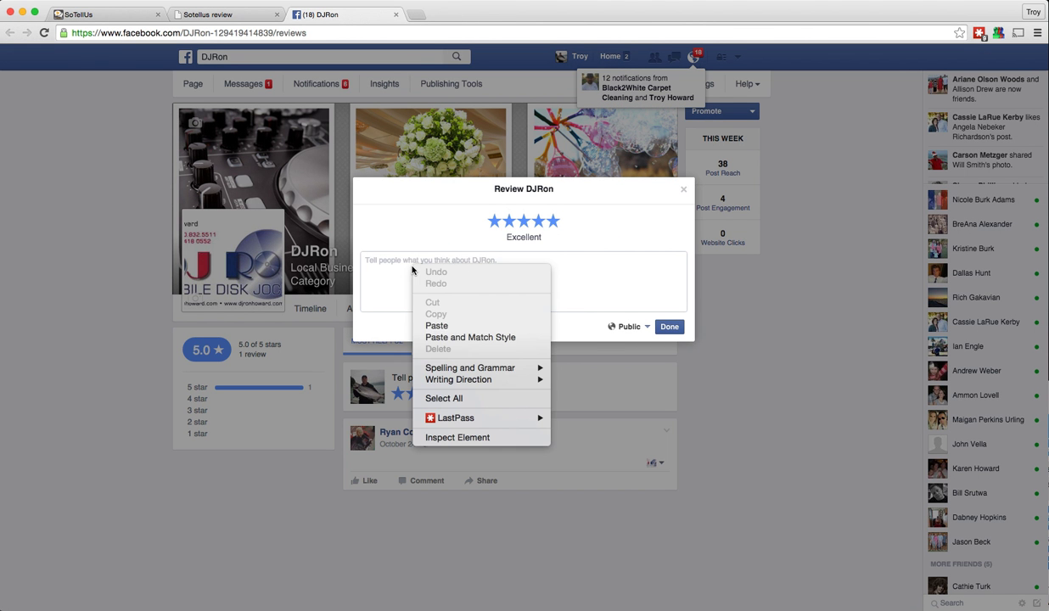
left_click(436, 325)
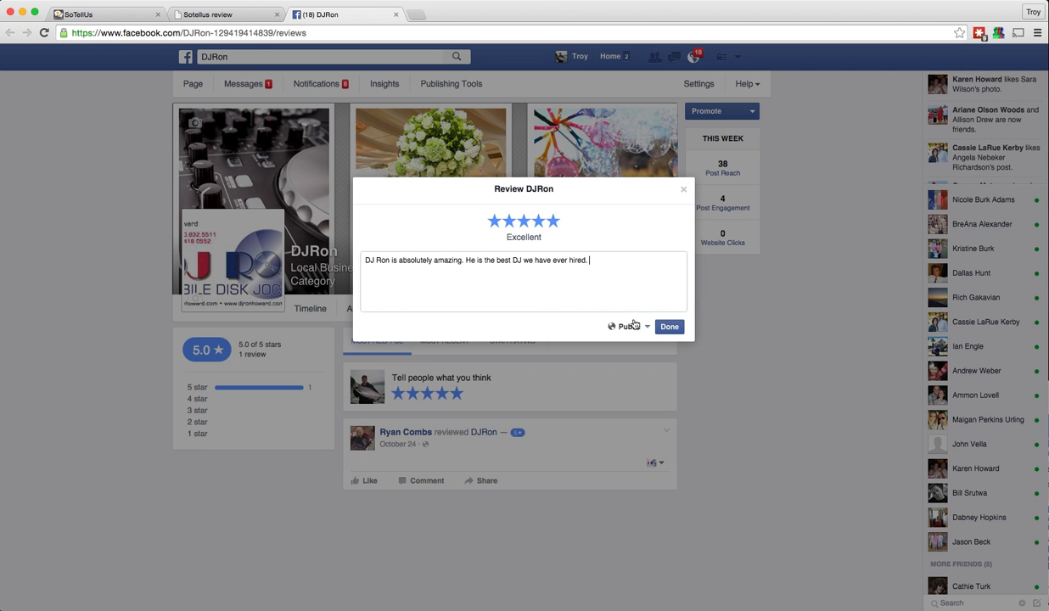
left_click(669, 327)
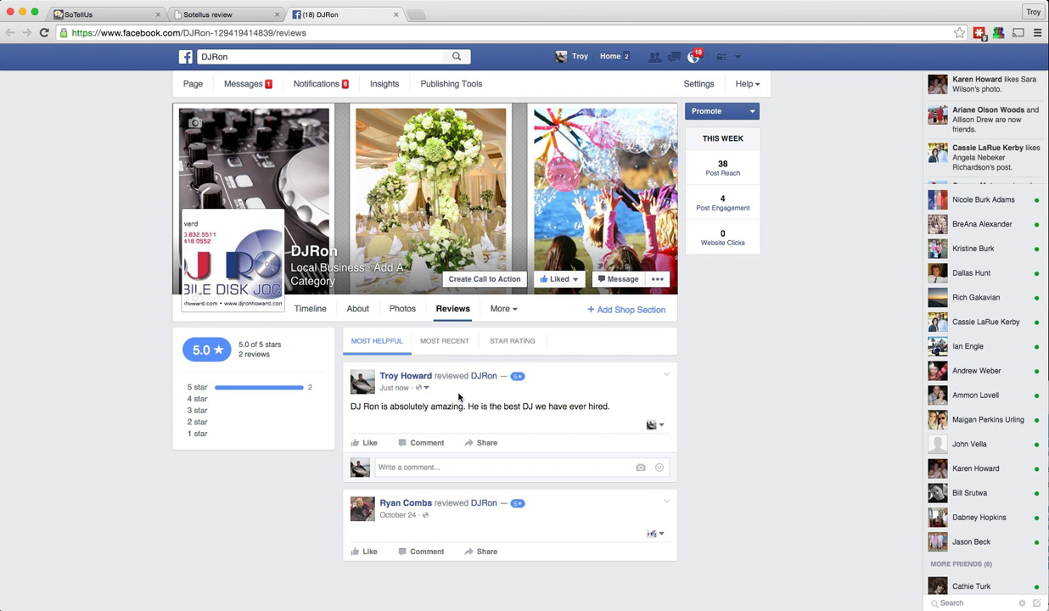
left_click(208, 15)
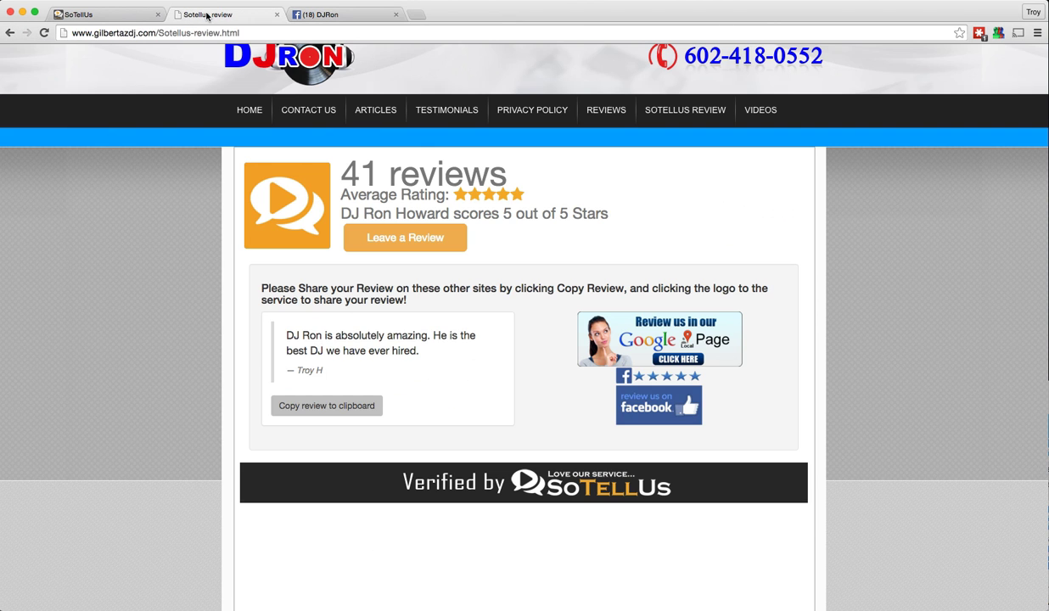
Scroll through the SoTellUs My Company Profile page
left_click(126, 16)
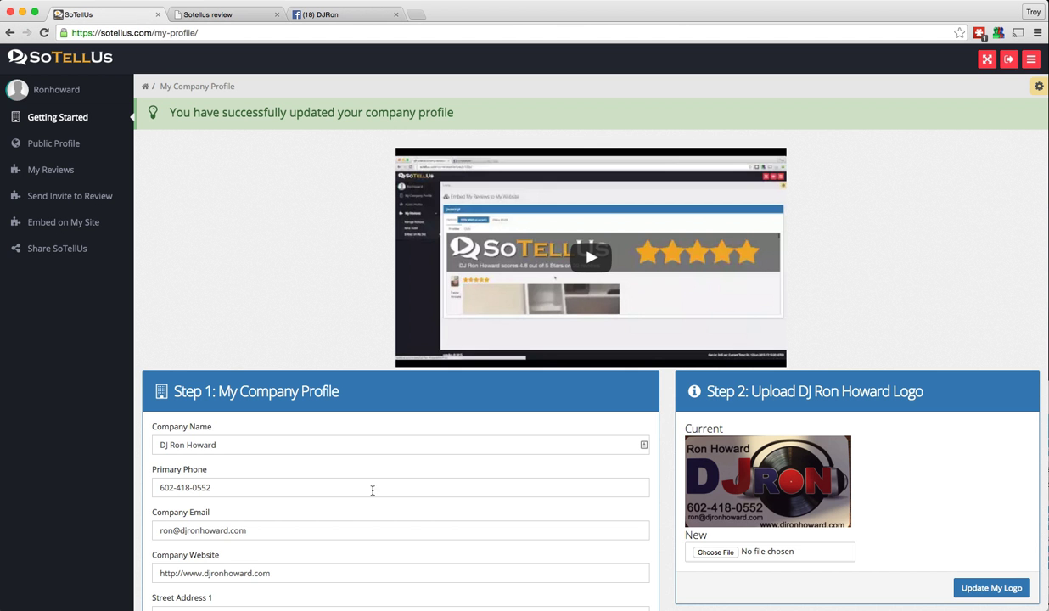
scroll(374, 492, "down", 5)
scroll(379, 457, "down", 5)
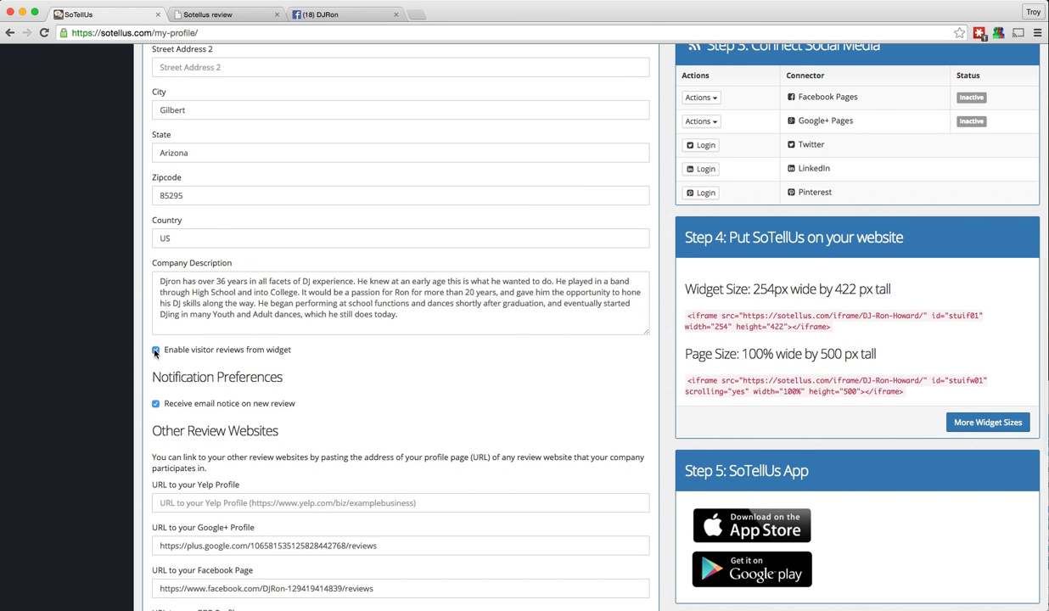
scroll(331, 360, "down", 2)
scroll(540, 505, "down", 7)
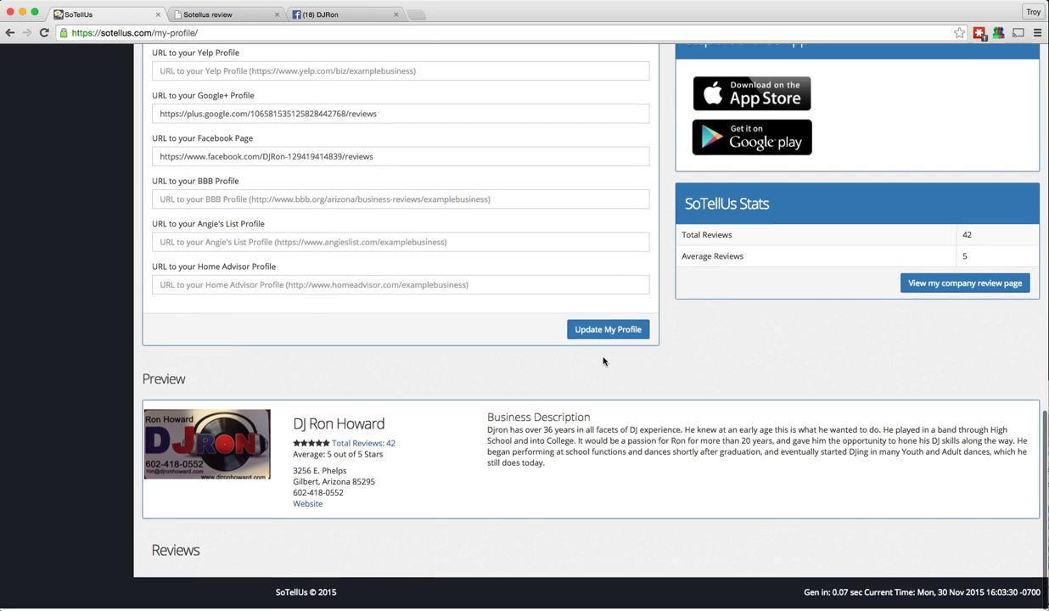
scroll(374, 349, "up", 12)
scroll(373, 349, "up", 5)
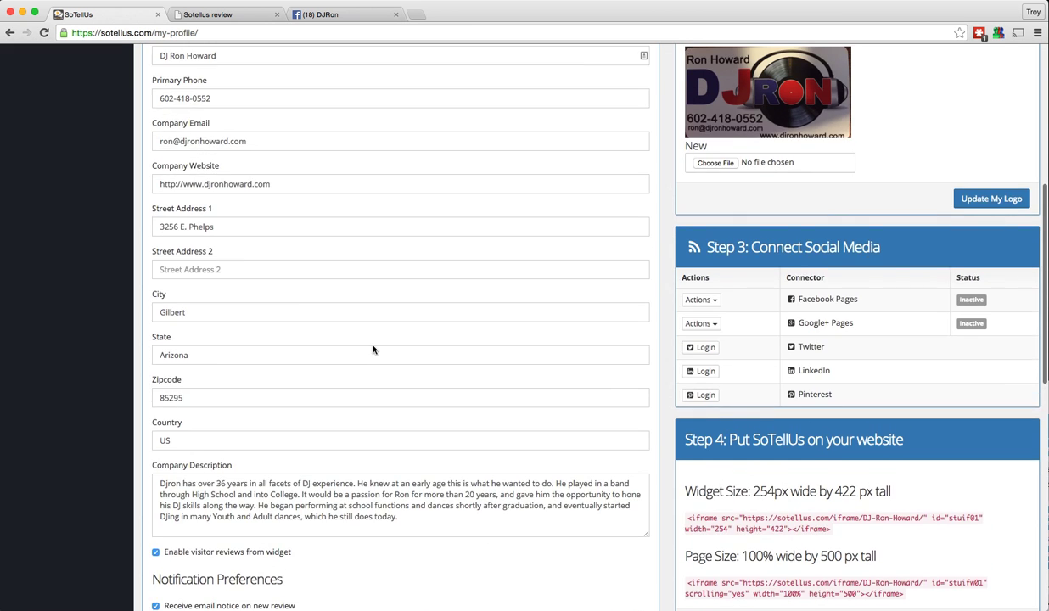
Move the DJ Ron site to its home page, then return to the SoTellUs profile
left_click(211, 17)
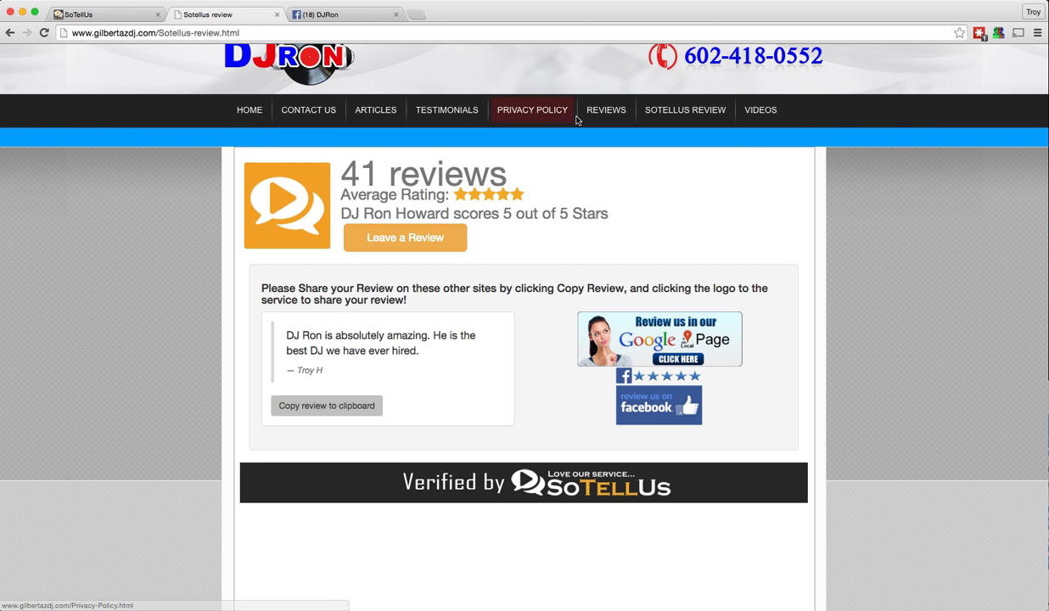
left_click(247, 109)
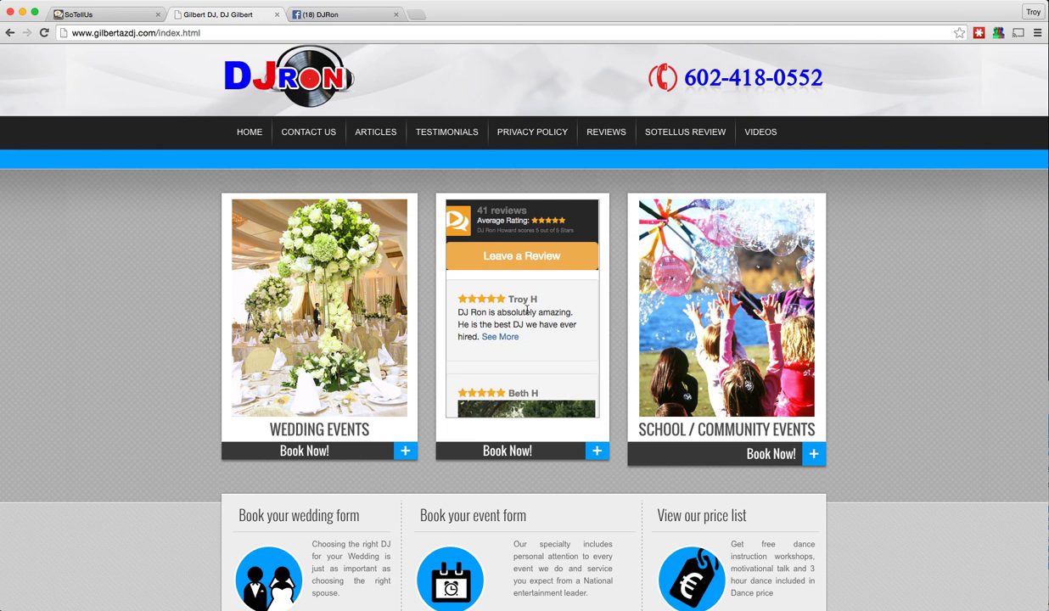
left_click(108, 15)
scroll(276, 335, "down", 4)
scroll(274, 334, "down", 3)
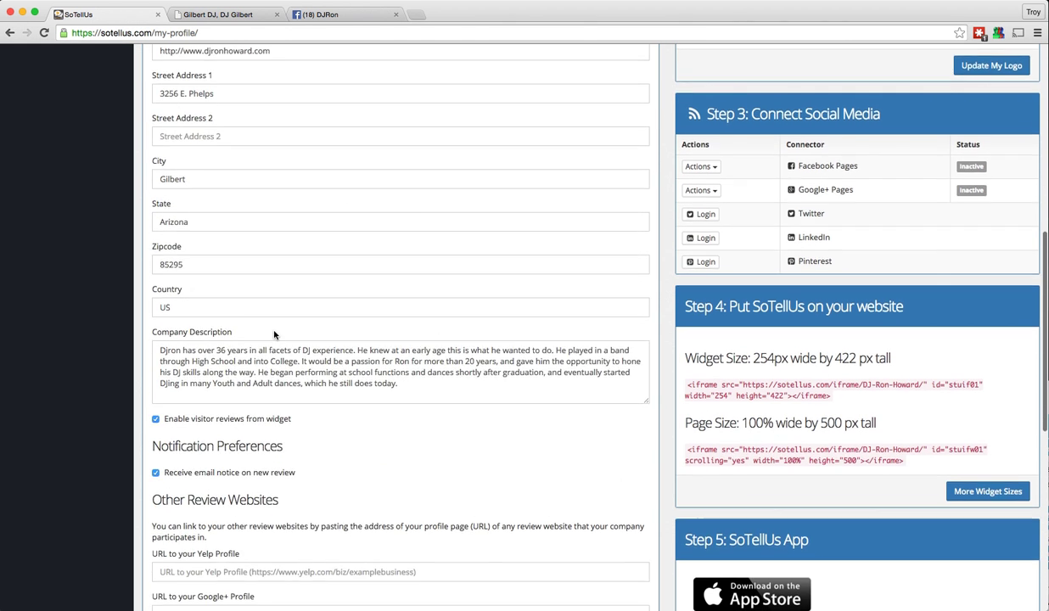
Turn off 'visitor reviews from widget' and save the company profile
left_click(156, 274)
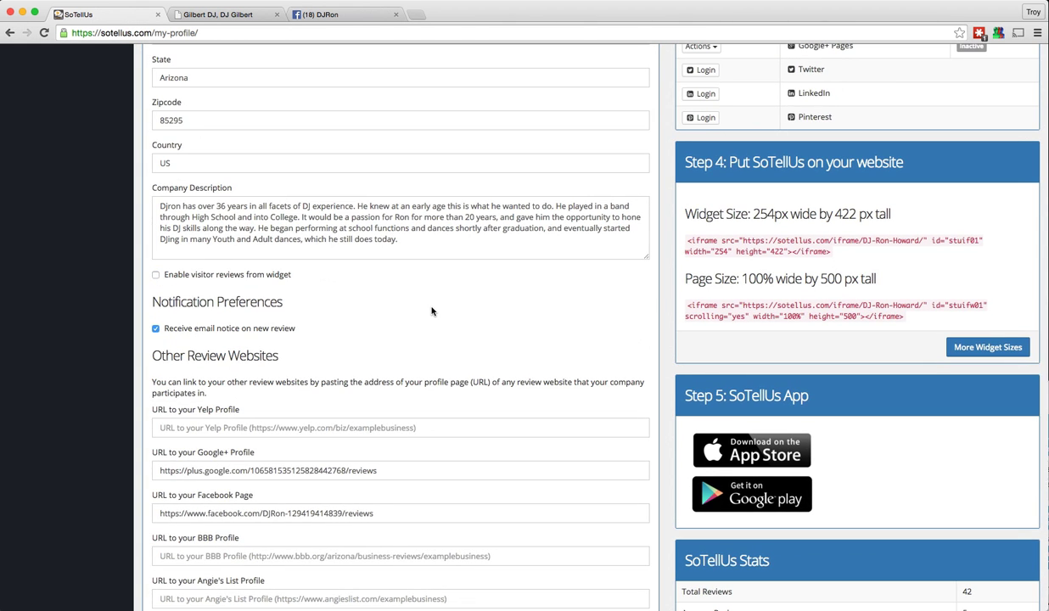
scroll(429, 307, "down", 5)
left_click(624, 362)
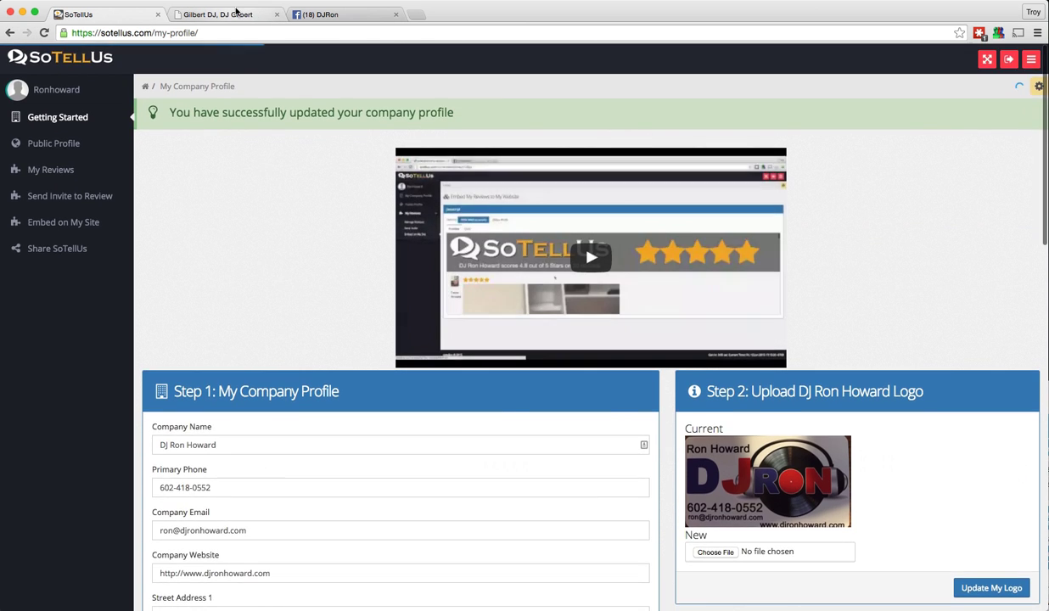
Reload the DJ Ron site and check its REVIEWS and SOTELLUS REVIEW pages
left_click(237, 11)
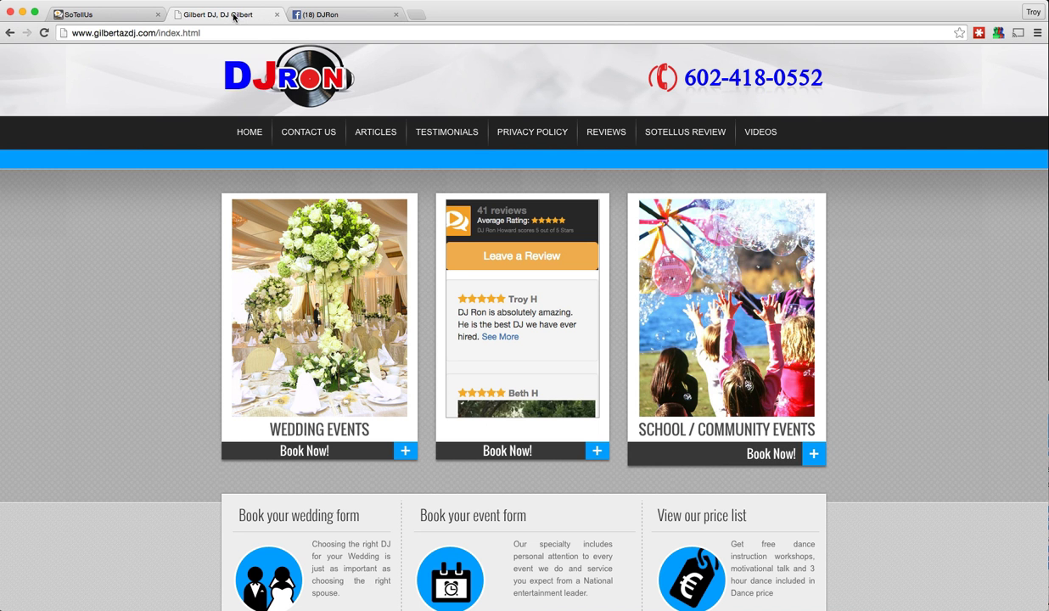
left_click(44, 32)
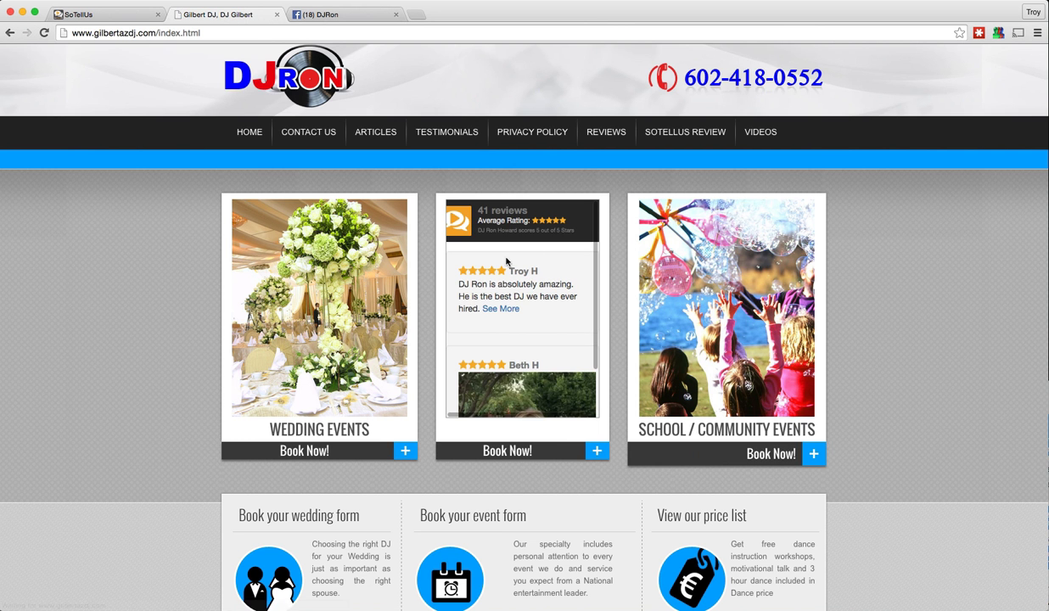
left_click(600, 139)
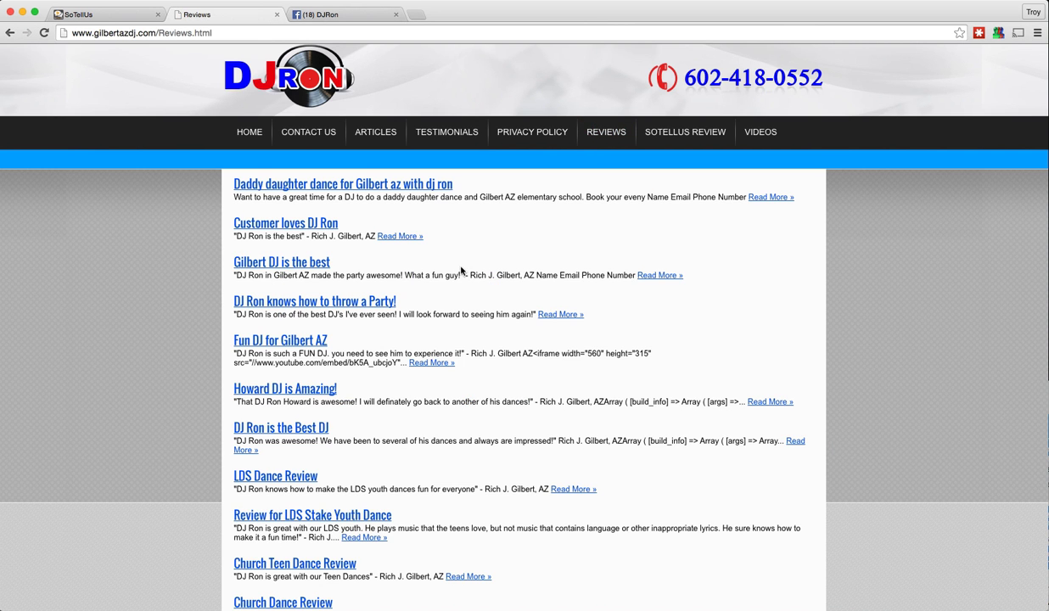
left_click(686, 131)
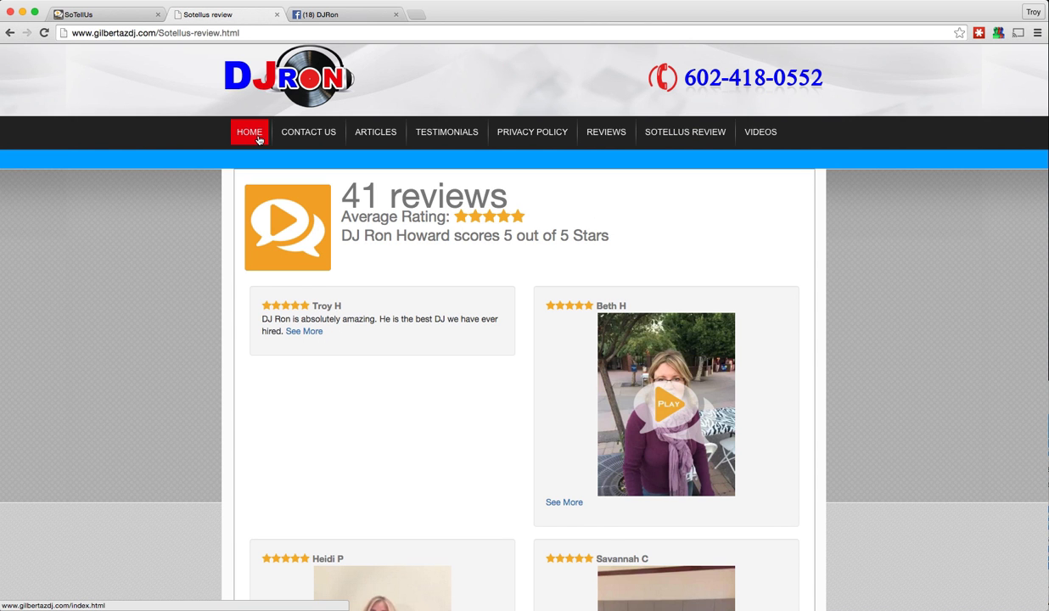
left_click(96, 15)
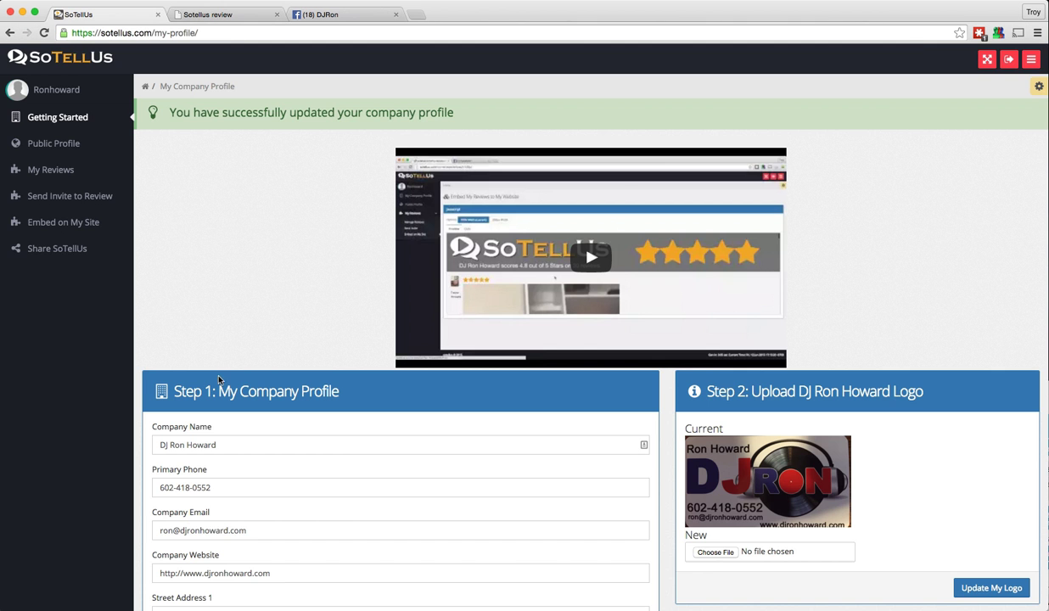
scroll(217, 374, "down", 3)
scroll(223, 382, "down", 10)
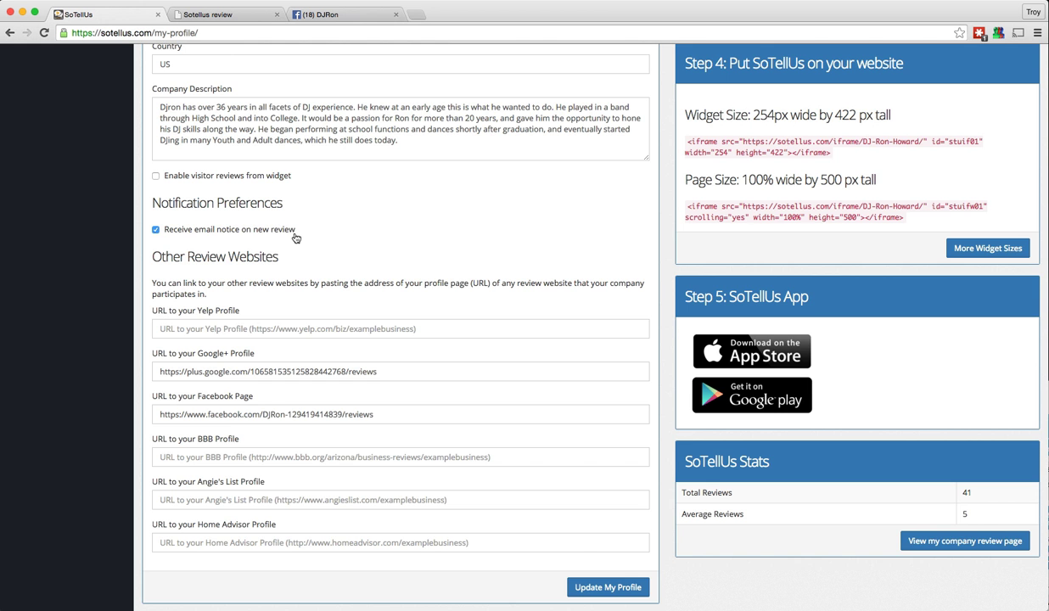
scroll(295, 236, "up", 10)
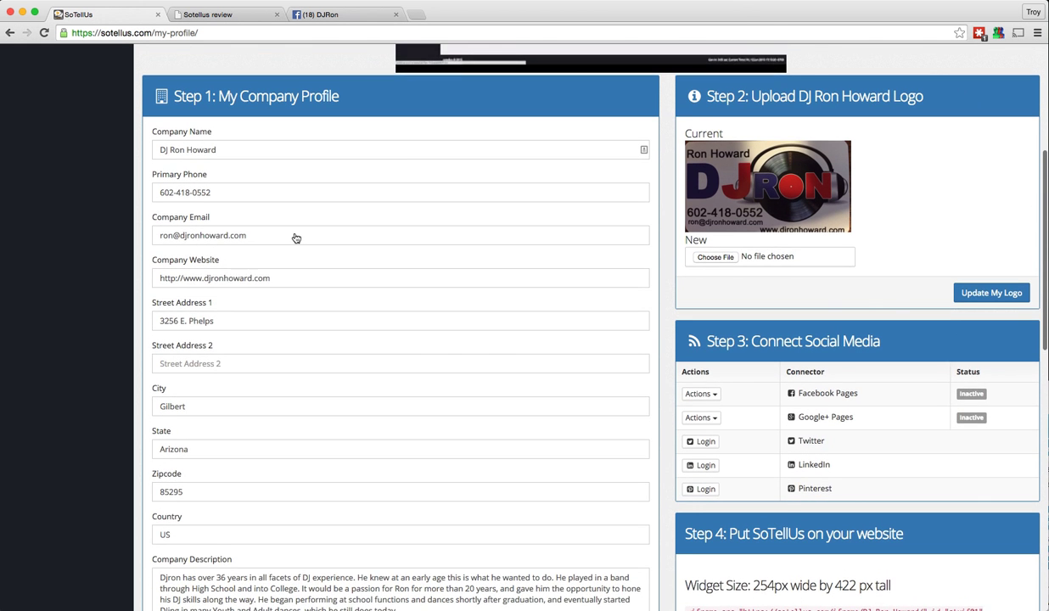
scroll(294, 233, "down", 1)
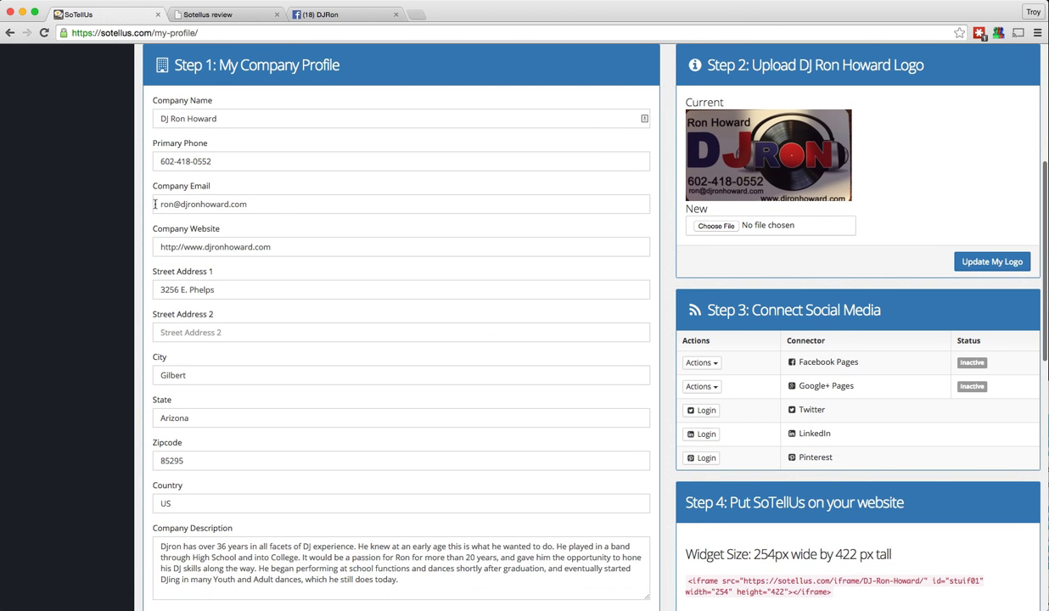
left_click_drag(156, 203, 257, 201)
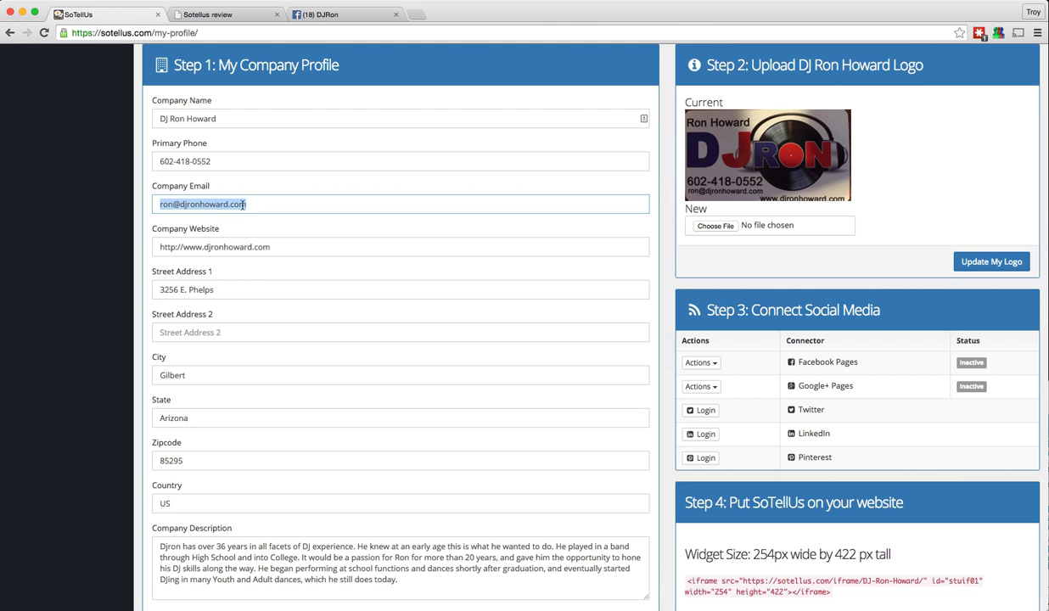
scroll(242, 206, "down", 10)
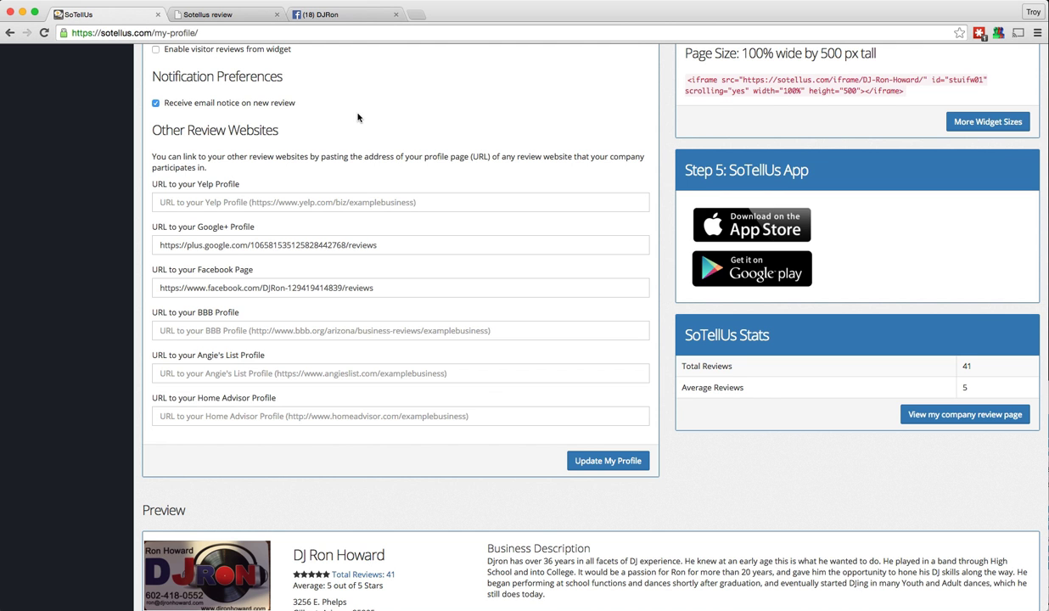
scroll(583, 461, "down", 1)
left_click(580, 433)
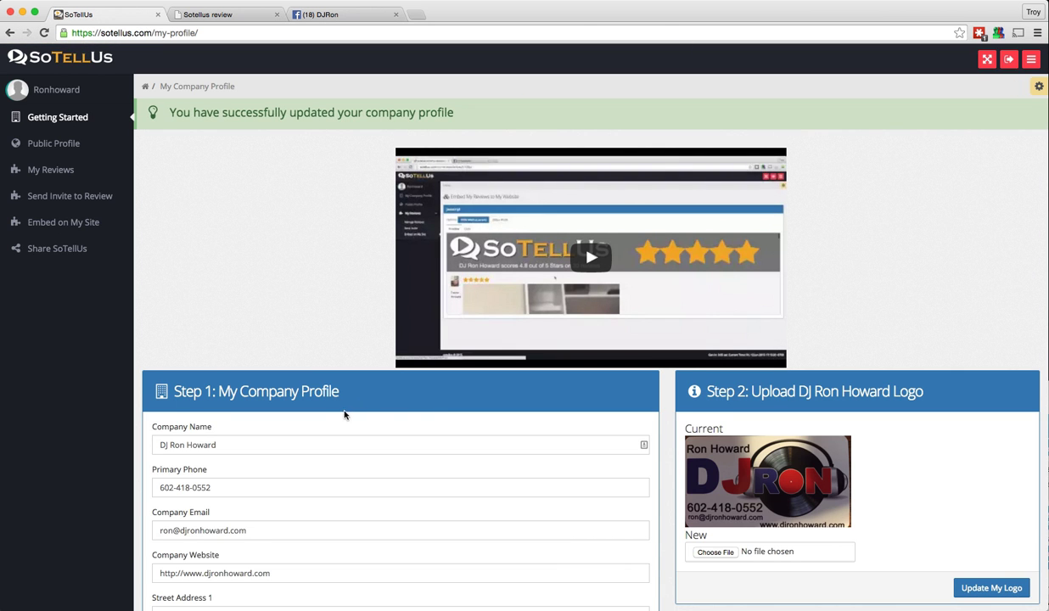
scroll(929, 305, "down", 3)
scroll(929, 304, "down", 2)
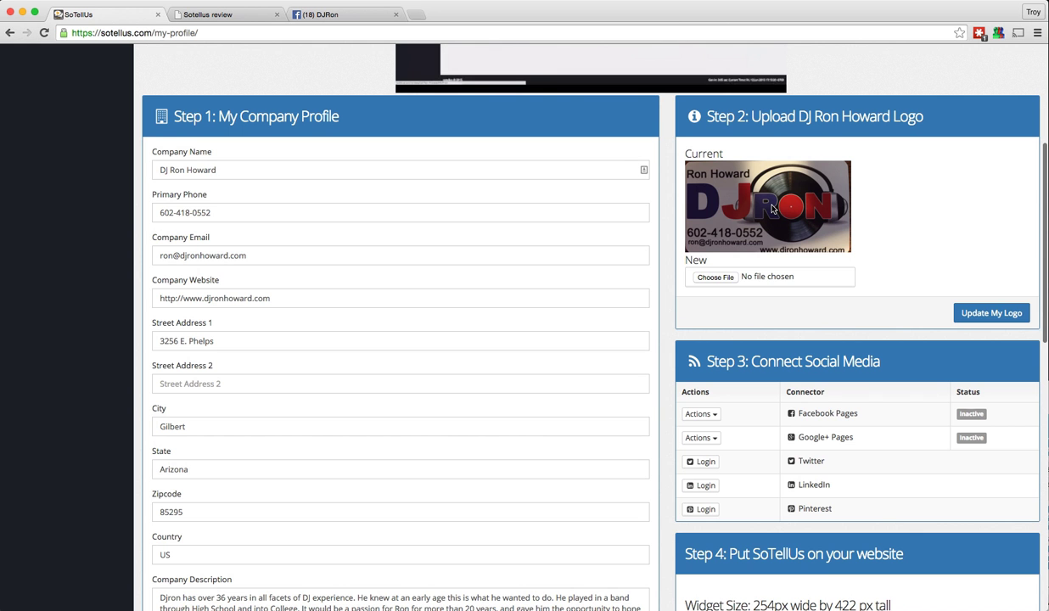
left_click(716, 278)
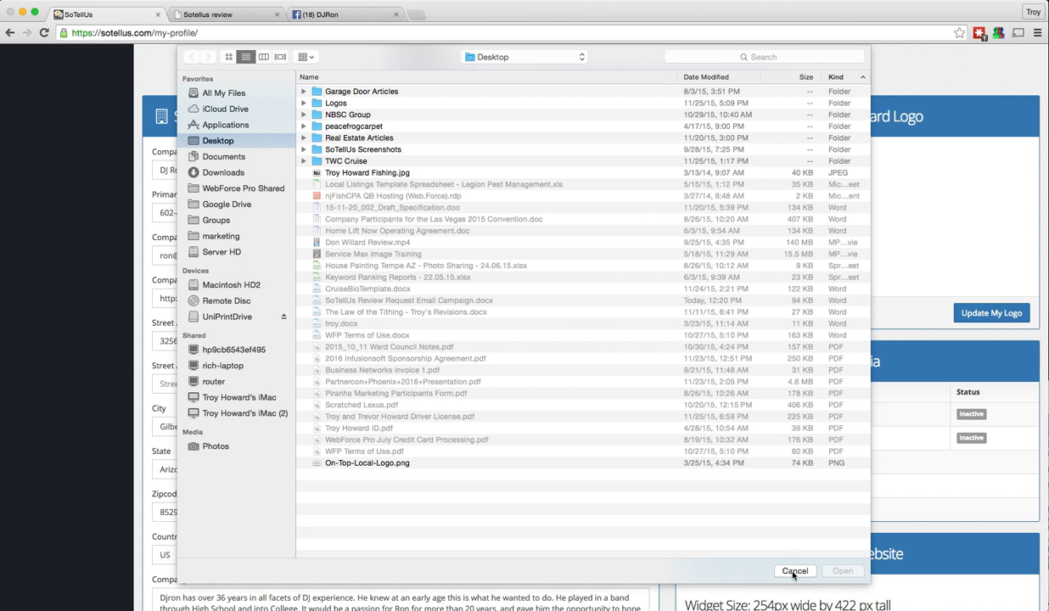
left_click(367, 463)
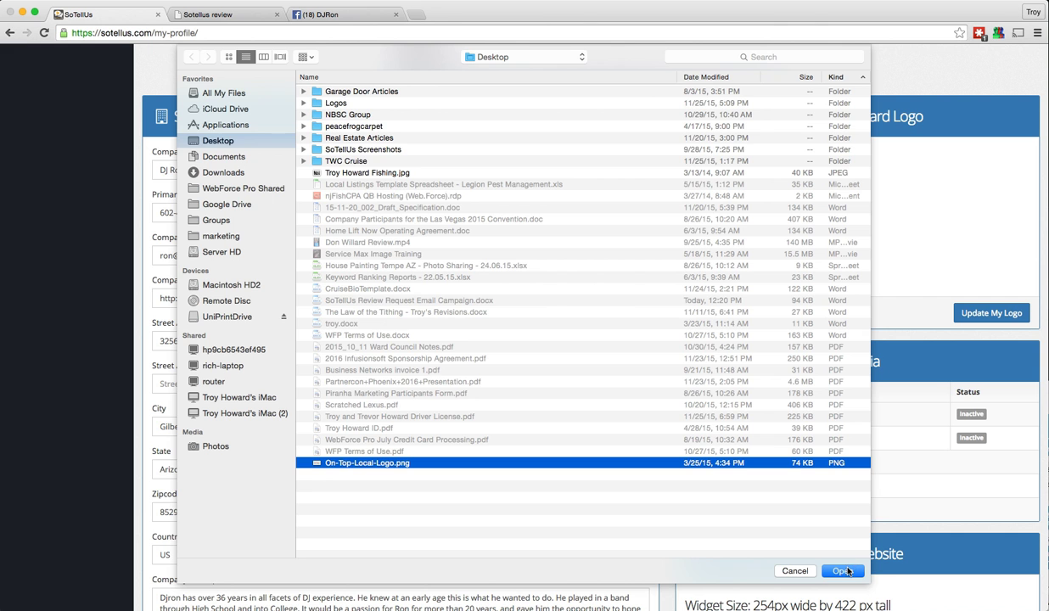
left_click(790, 571)
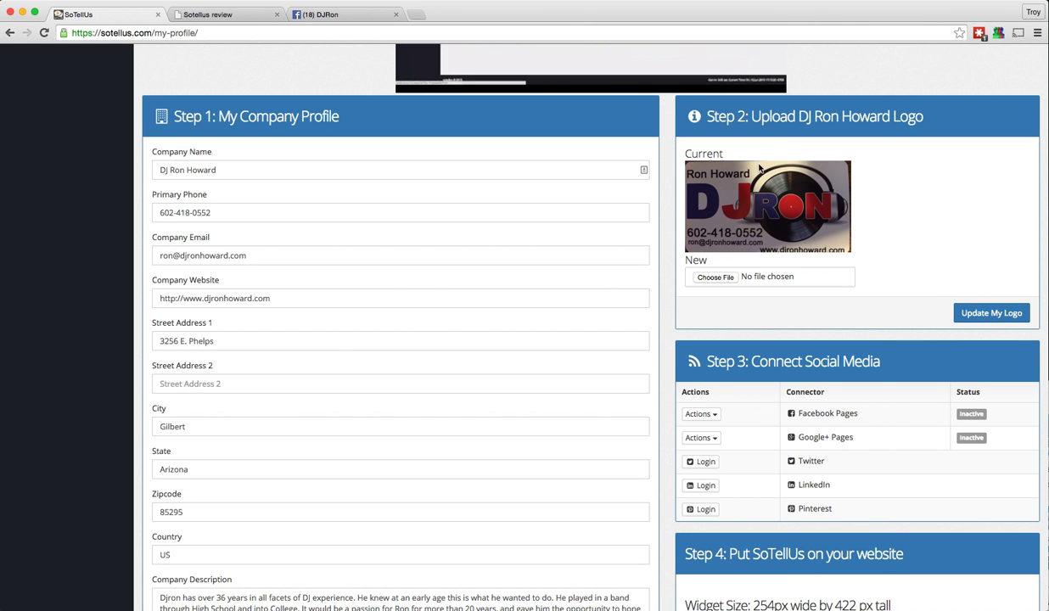
Activate the Facebook Pages connection to list the account's available pages and their IDs
scroll(743, 207, "down", 4)
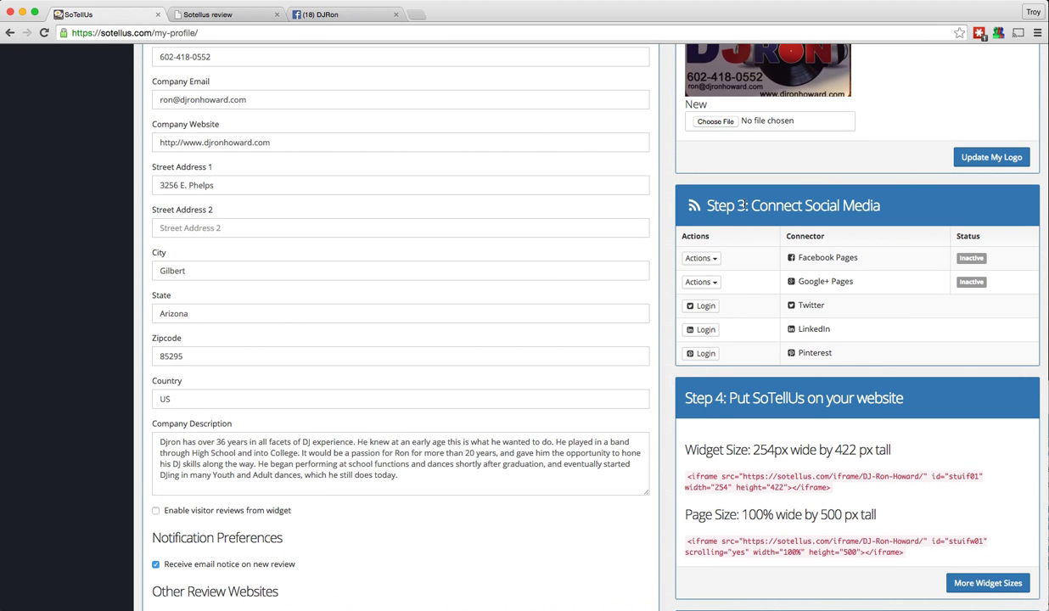
scroll(744, 206, "down", 1)
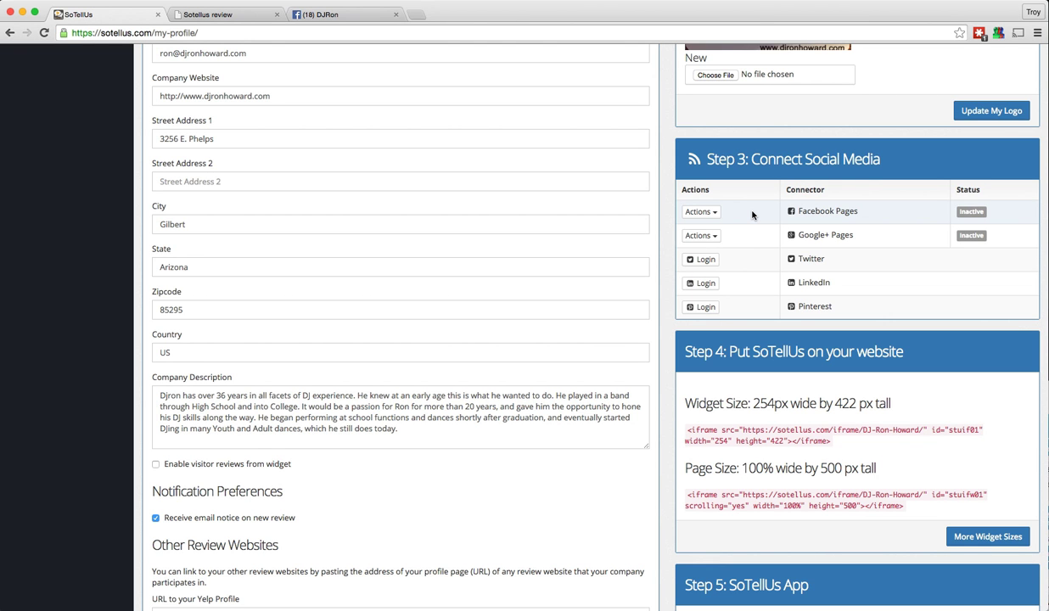
left_click(700, 213)
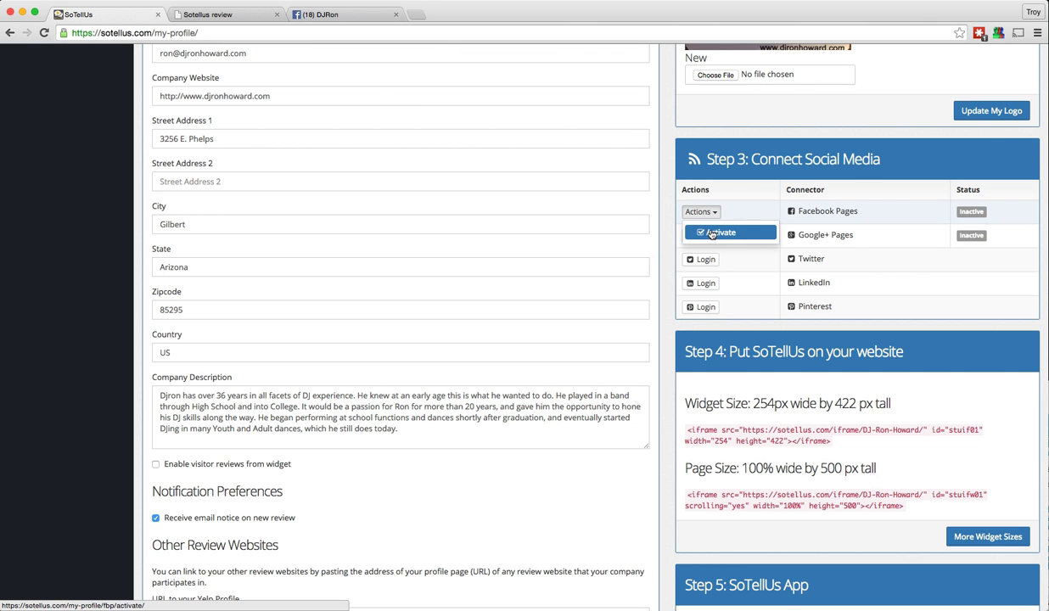
left_click(709, 233)
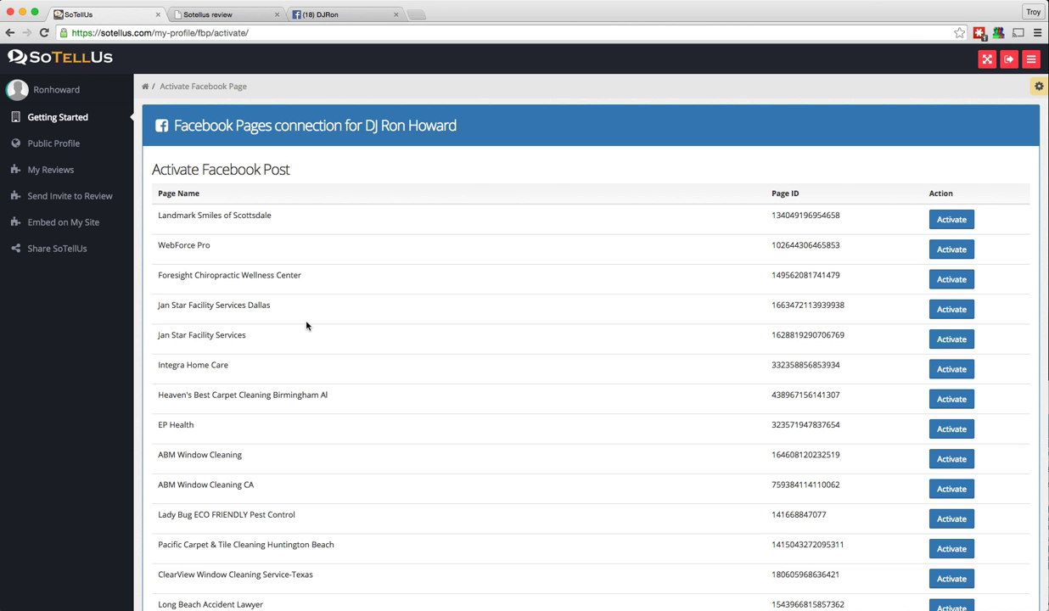
Search the page list for 'djr' and activate the DJRon Facebook page
scroll(306, 325, "down", 5)
scroll(306, 325, "down", 3)
scroll(307, 325, "up", 9)
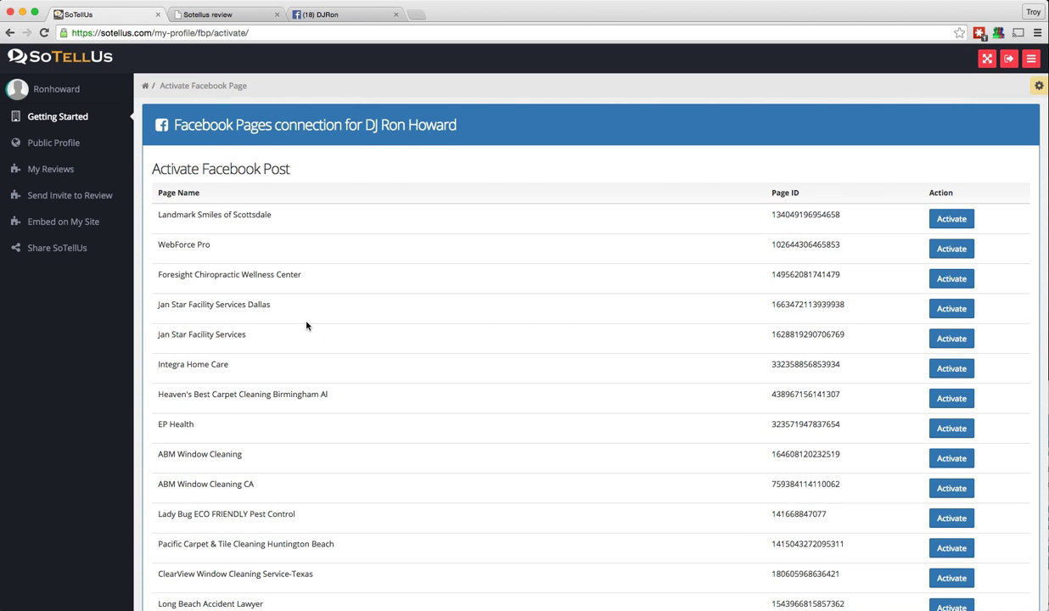
key("super+f")
type("djr")
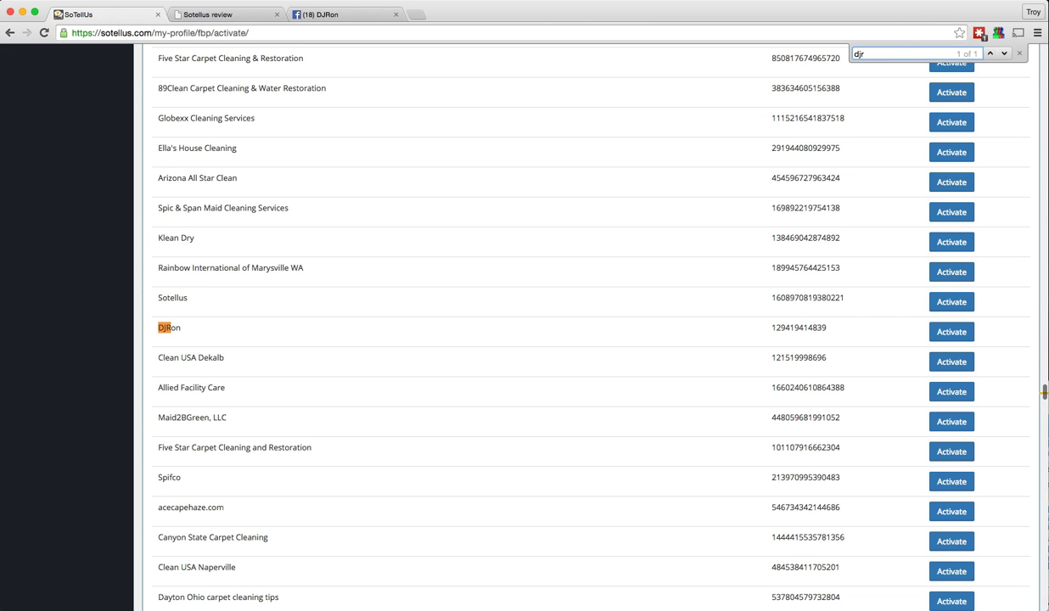
scroll(279, 361, "down", 1)
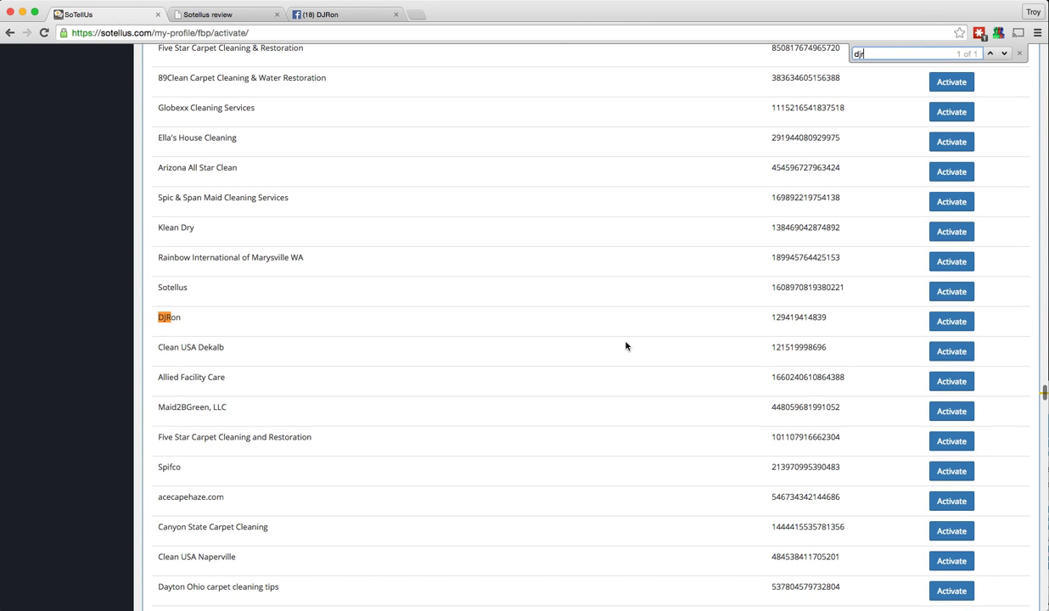
left_click(958, 322)
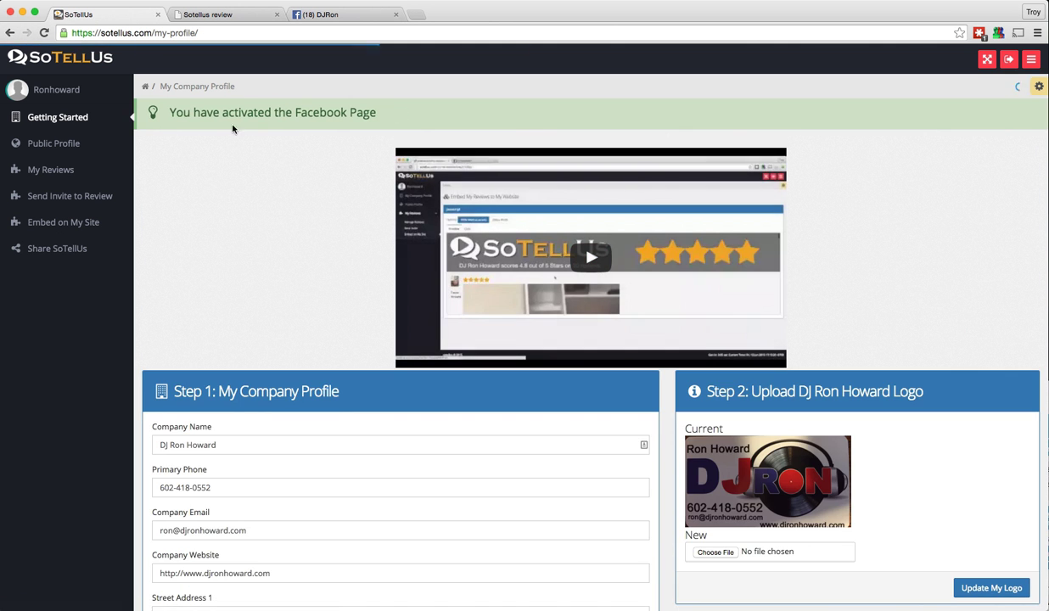
scroll(319, 150, "down", 5)
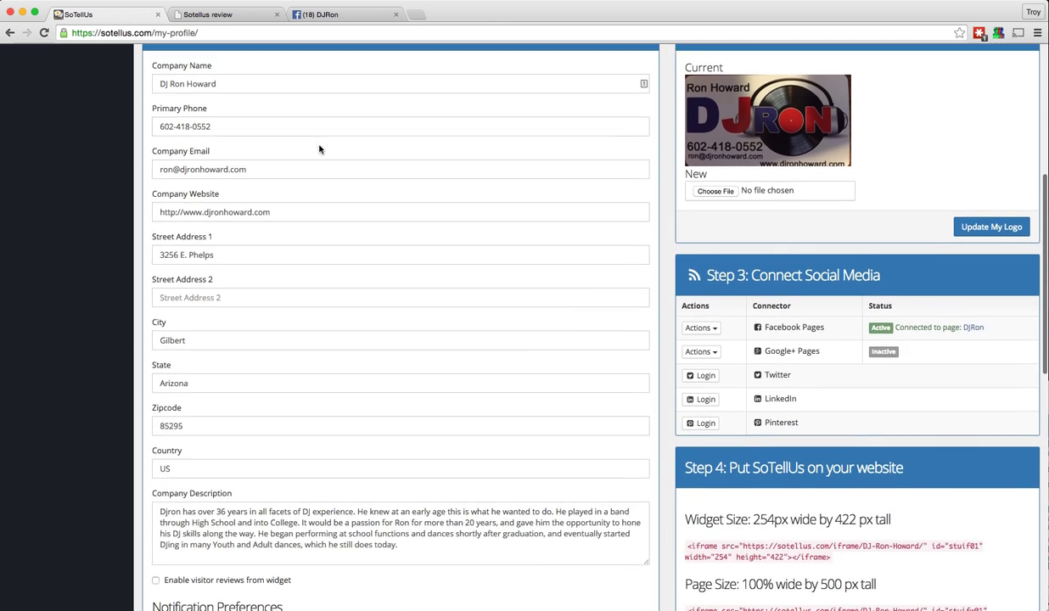
scroll(320, 149, "down", 1)
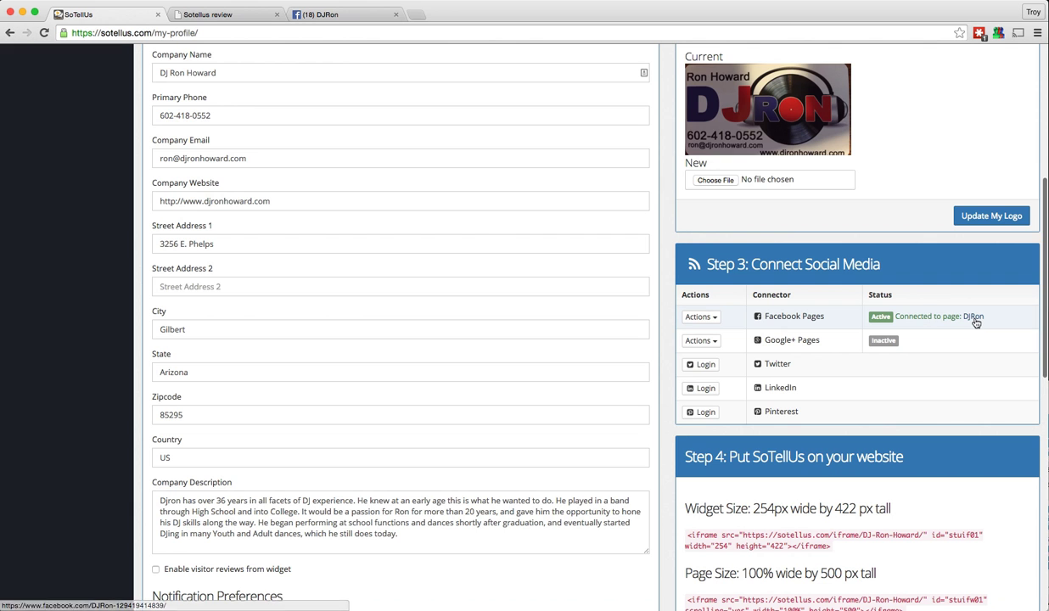
Start the Google+ Pages activation and read the instructions for adding a manager
left_click(698, 340)
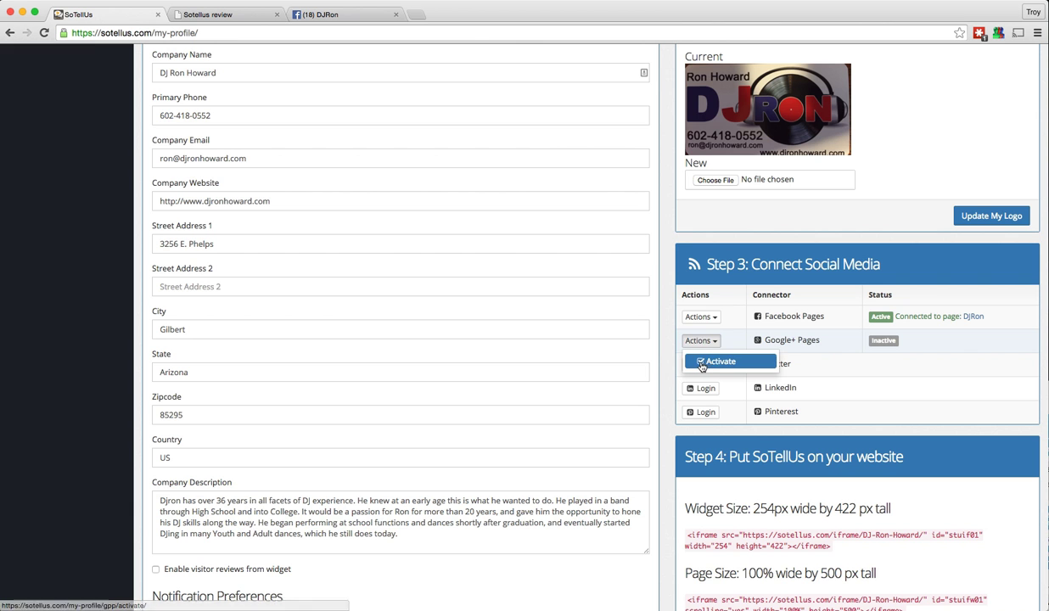
left_click(704, 363)
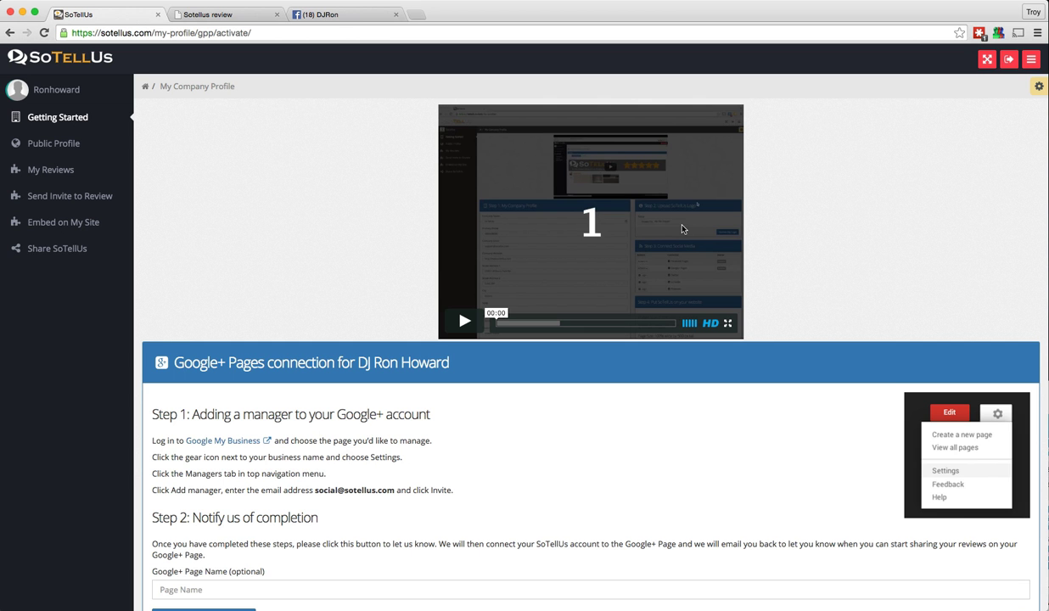
scroll(299, 373, "down", 3)
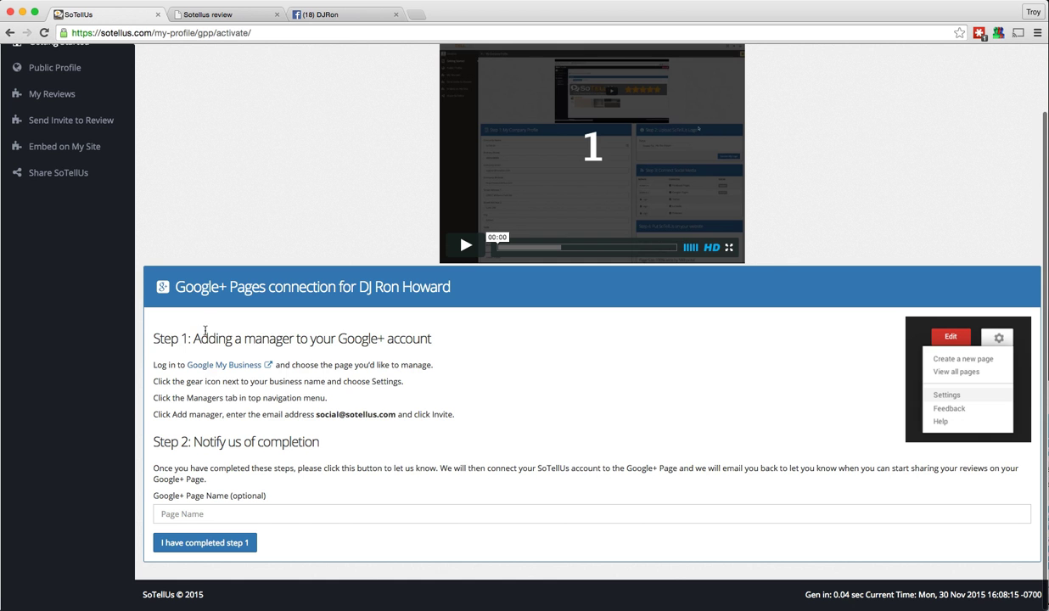
scroll(583, 365, "right", 1)
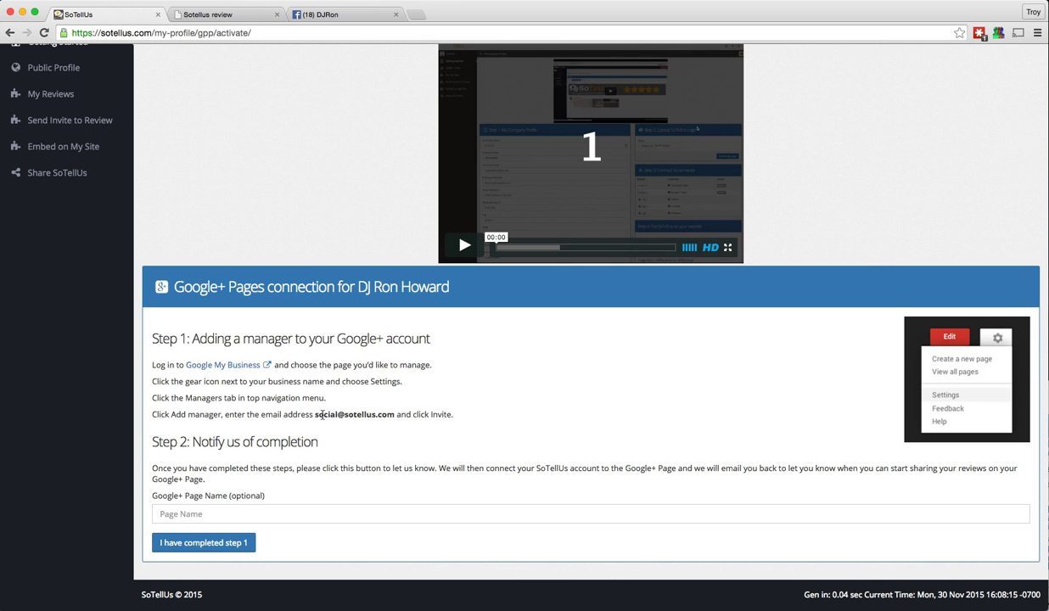
left_click_drag(314, 416, 395, 416)
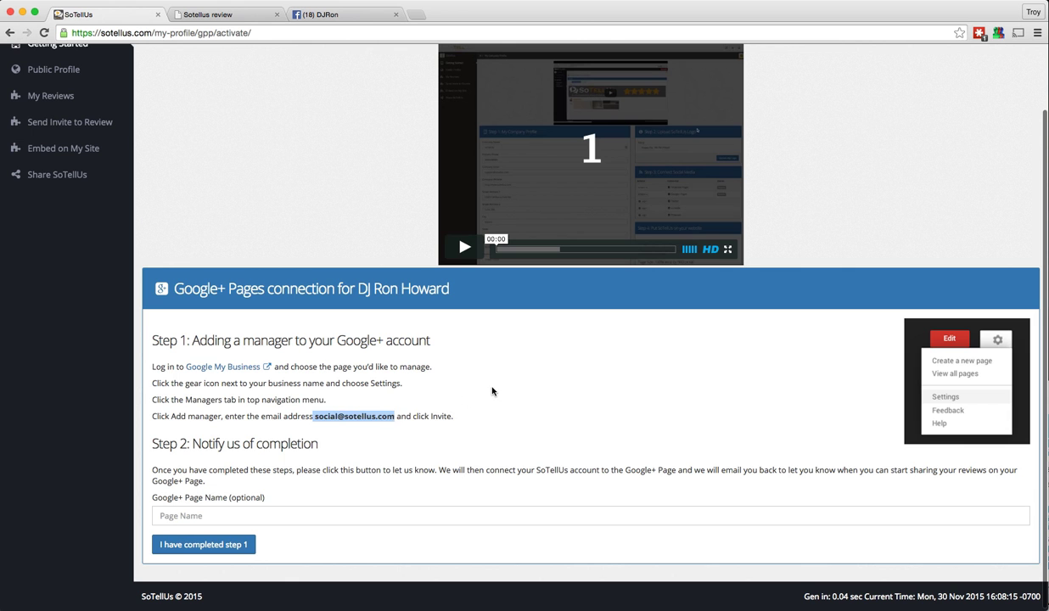
left_click(492, 391)
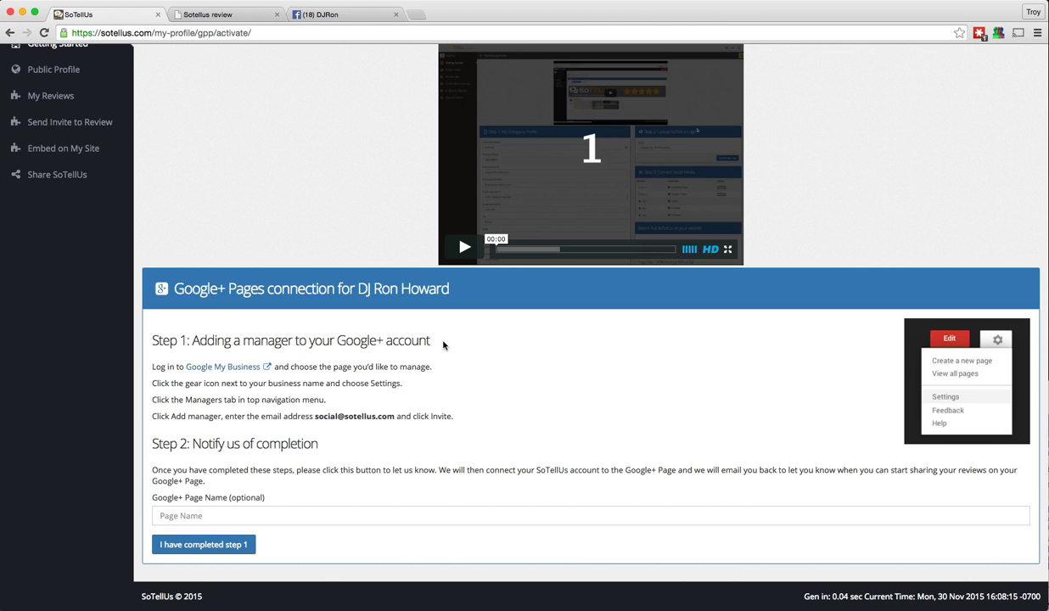
scroll(442, 344, "up", 2)
scroll(407, 297, "down", 2)
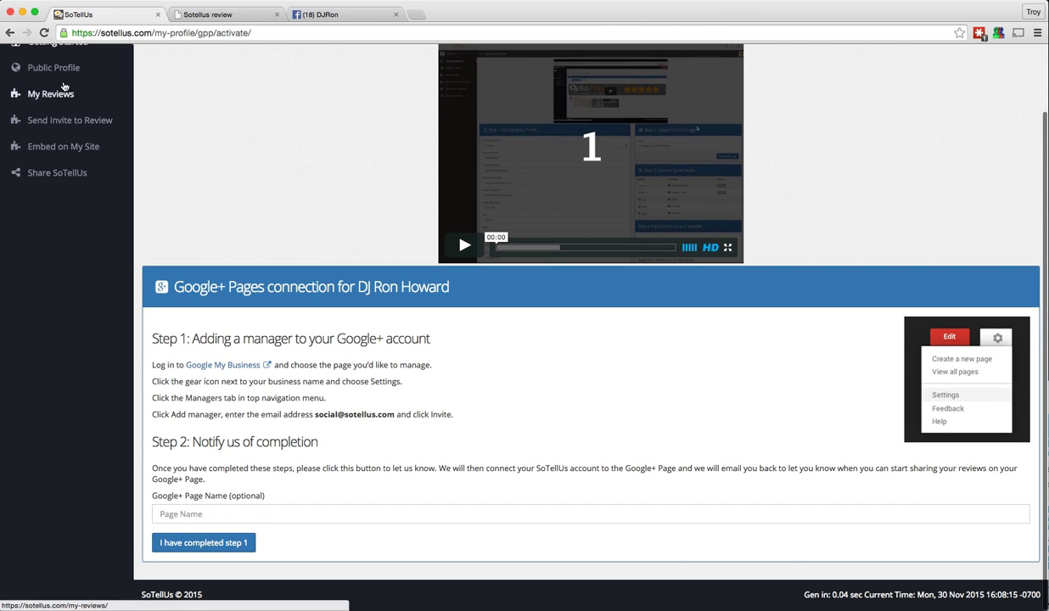
scroll(246, 157, "up", 2)
Return to Getting Started and bring up the Connect Social Media table, with Facebook Pages active on DjRon
left_click(48, 119)
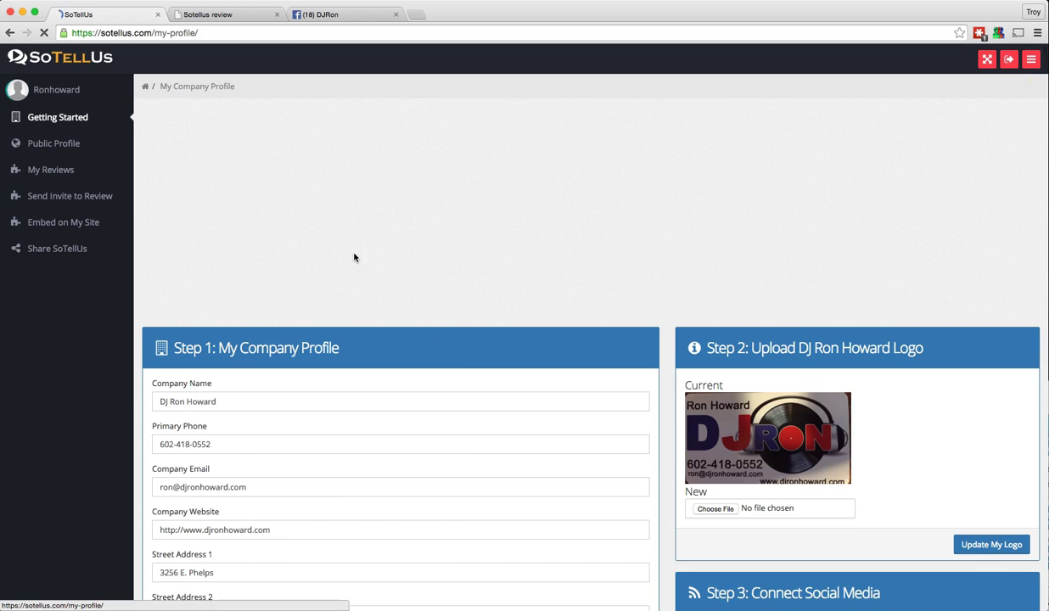
scroll(562, 438, "down", 5)
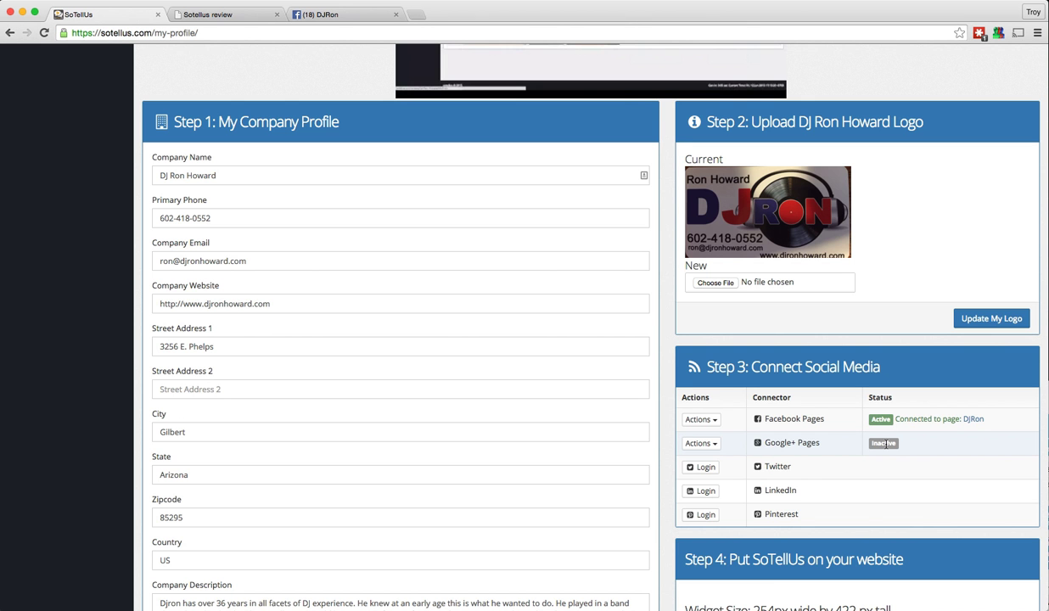
scroll(754, 433, "down", 2)
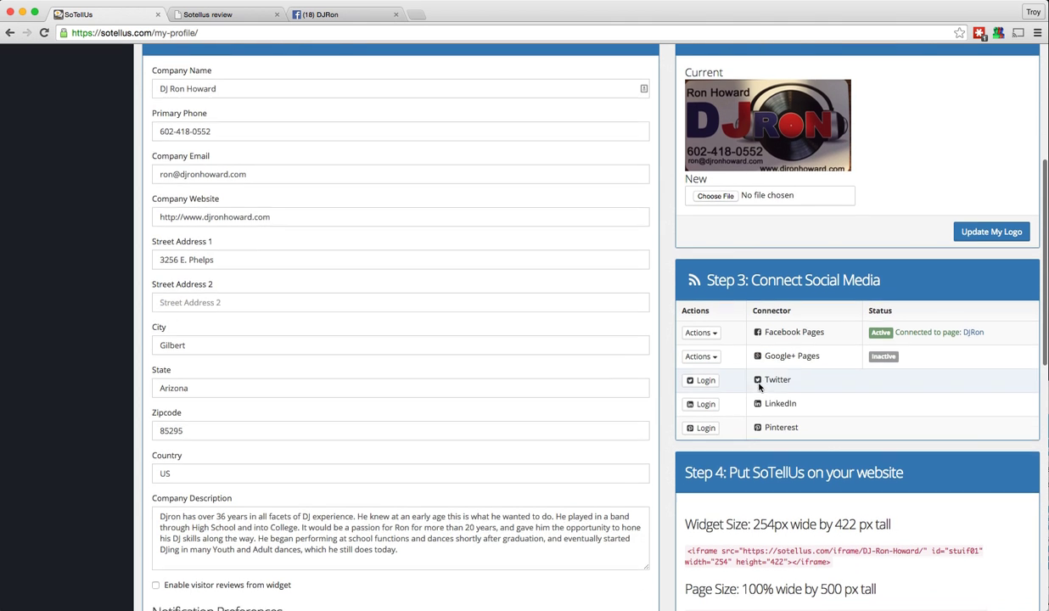
scroll(760, 386, "up", 1)
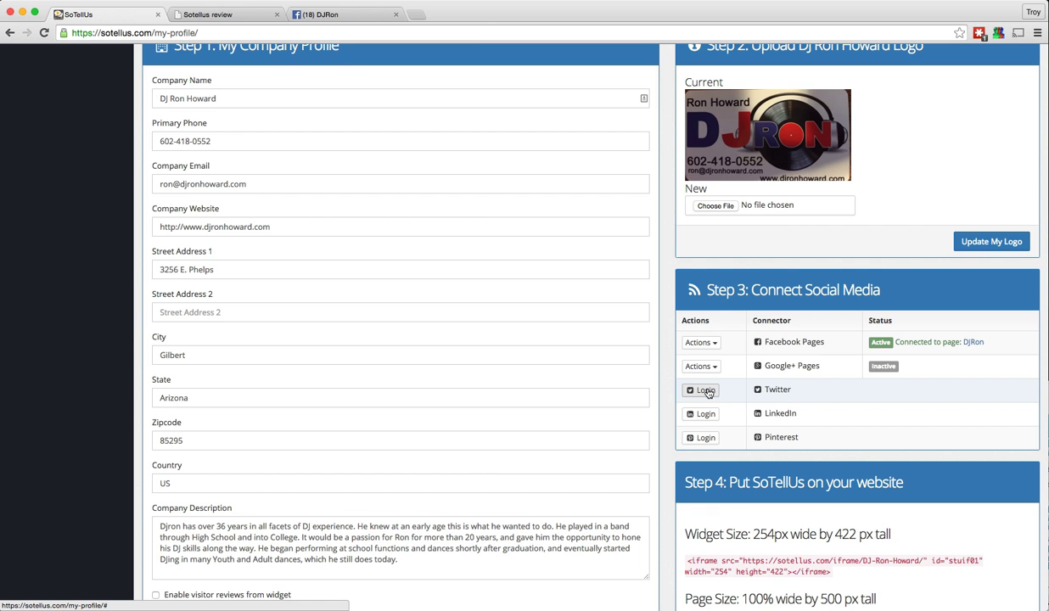
Log in to Twitter with the other saved account in its popup window, then close the popup
left_click(706, 390)
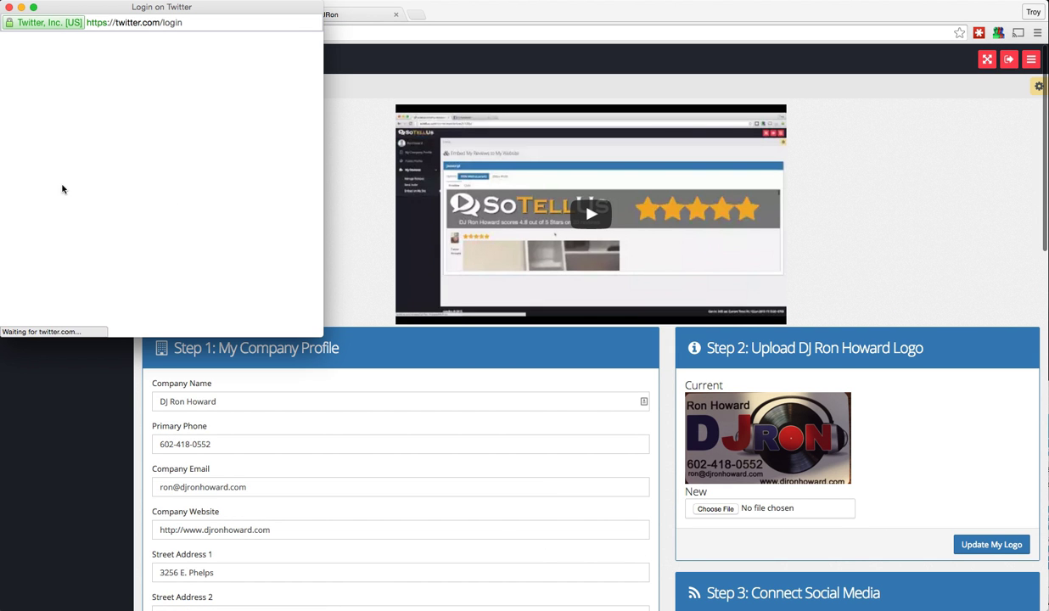
left_click(34, 127)
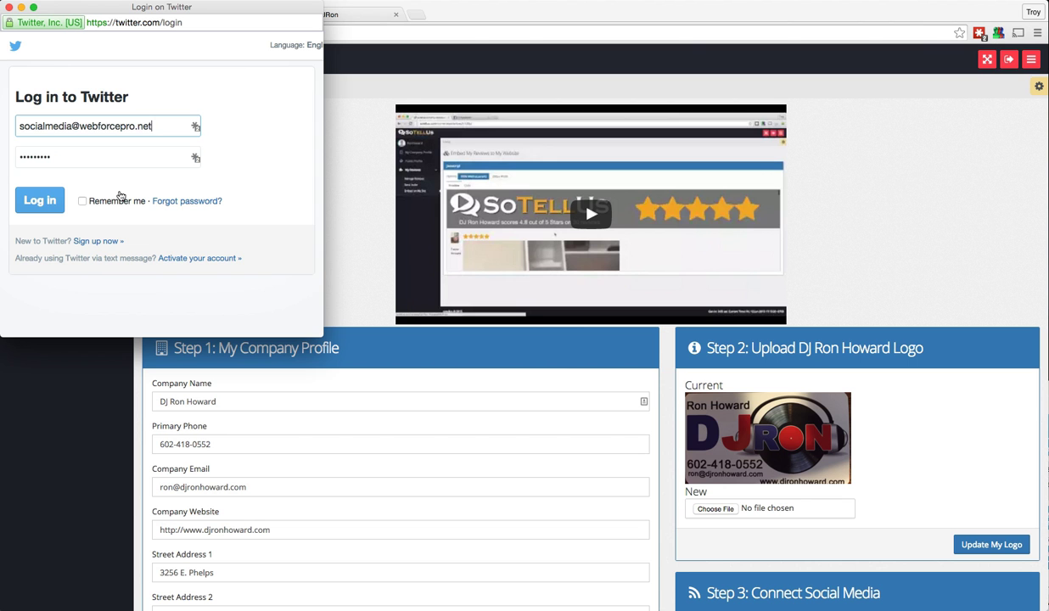
left_click(47, 201)
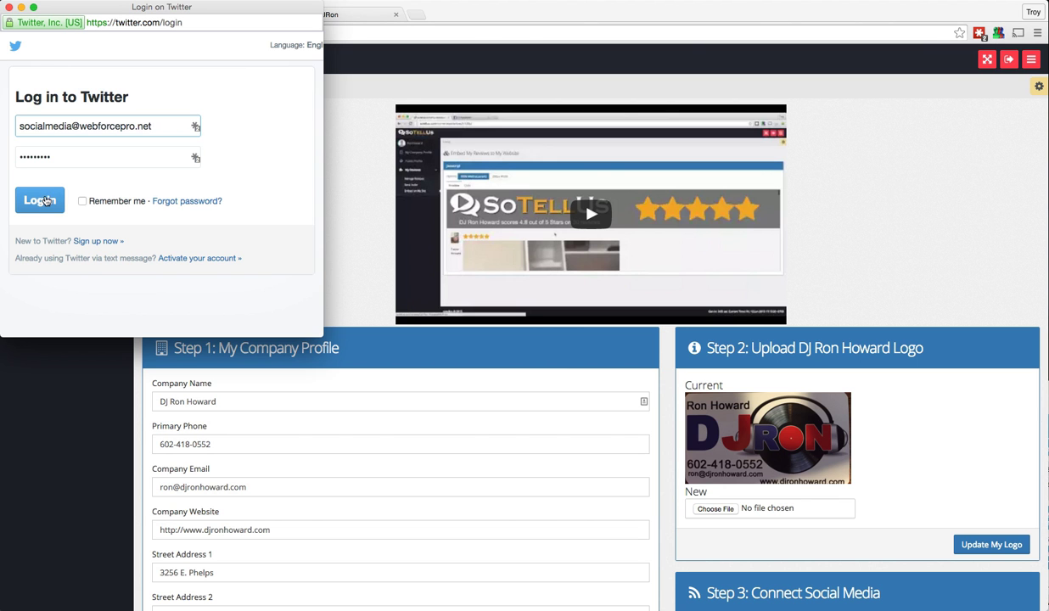
left_click(195, 127)
left_click(59, 191)
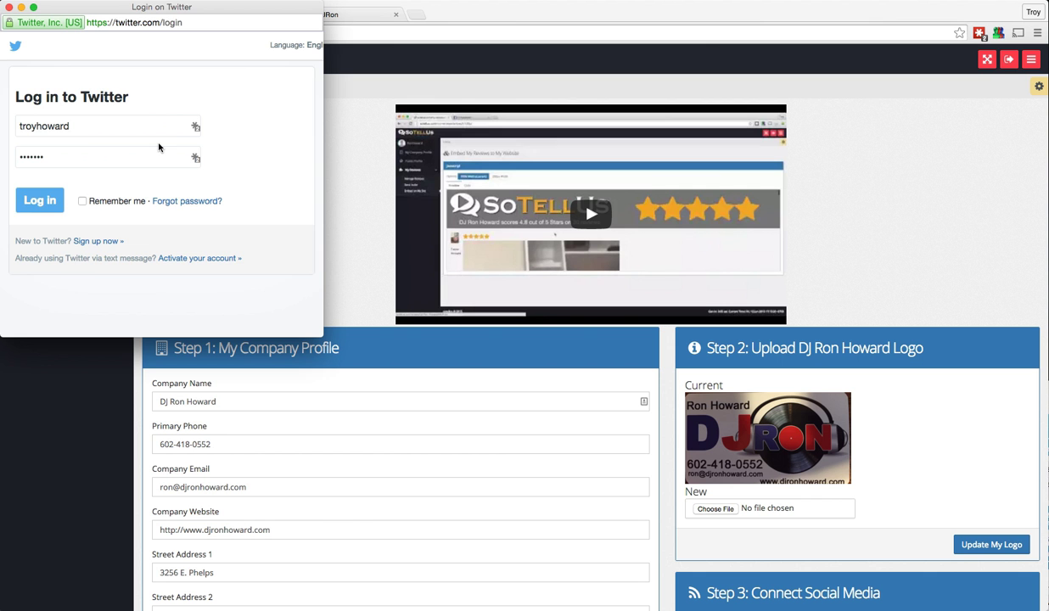
key("Return")
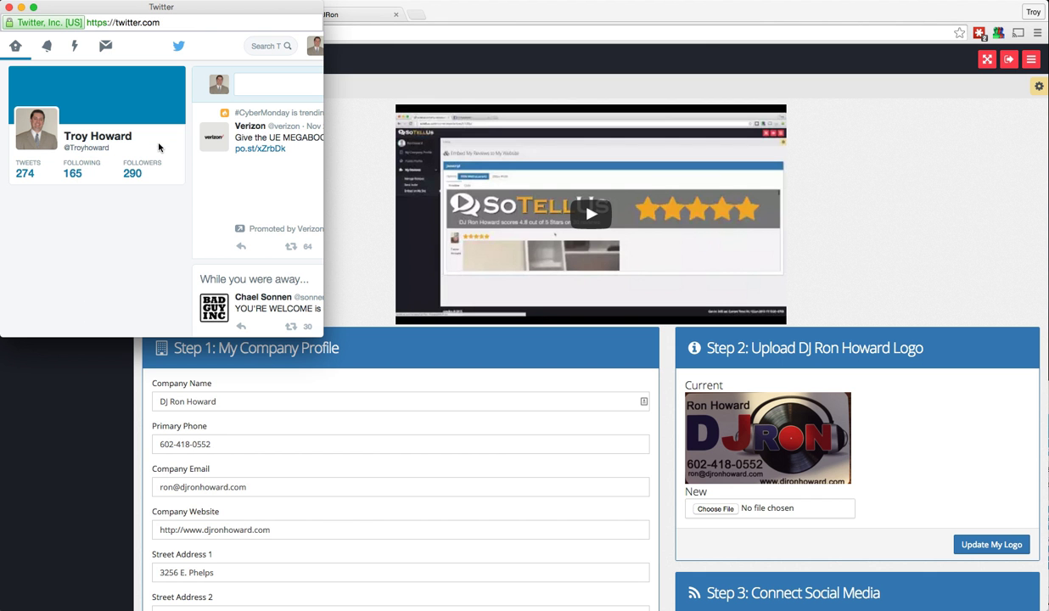
left_click(8, 10)
Scroll through the profile page to review the Step 4 embed codes and Step 5 app download badges
scroll(356, 263, "down", 5)
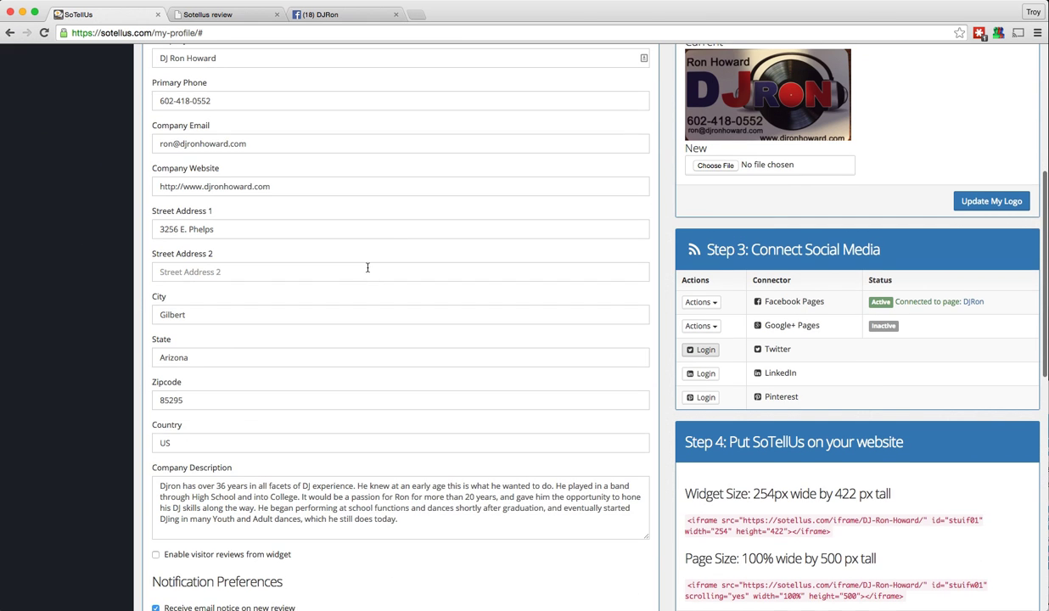
scroll(559, 263, "up", 1)
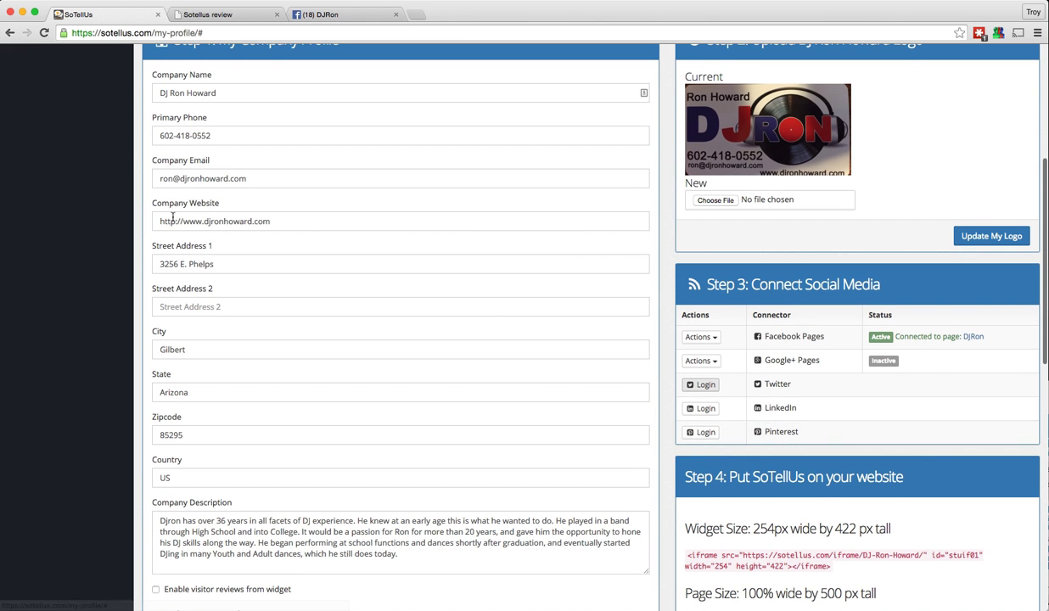
scroll(195, 221, "up", 3)
scroll(173, 221, "down", 3)
scroll(173, 221, "down", 1)
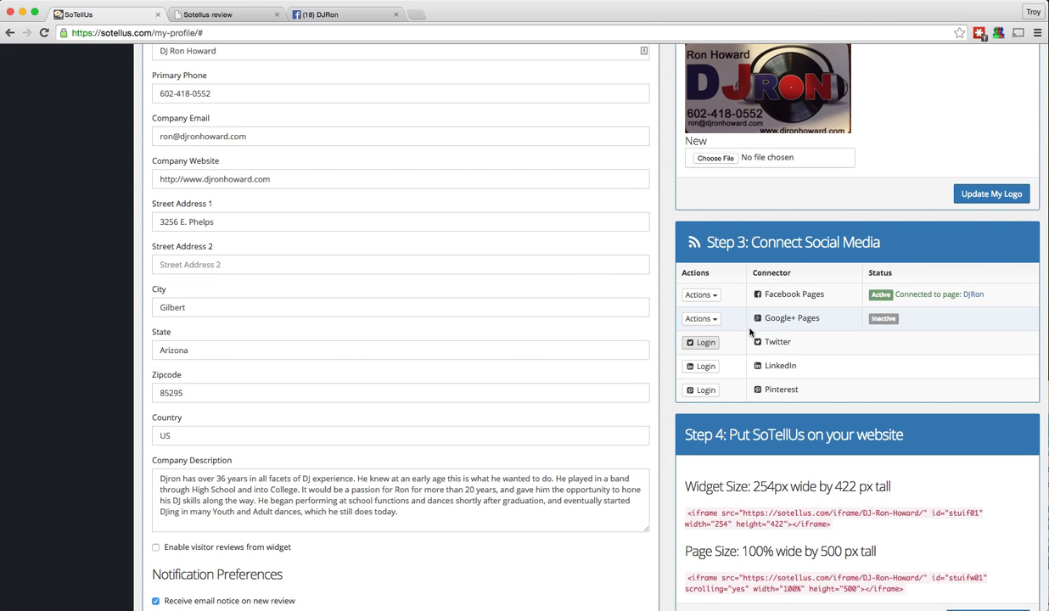
scroll(750, 329, "up", 1)
scroll(751, 329, "down", 3)
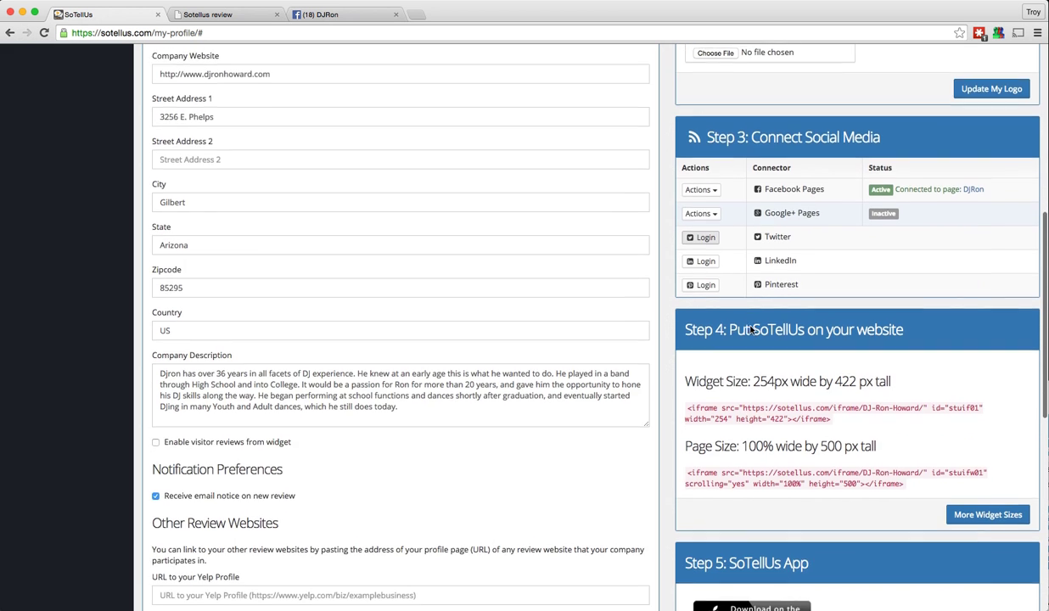
scroll(750, 329, "down", 2)
scroll(722, 242, "up", 1)
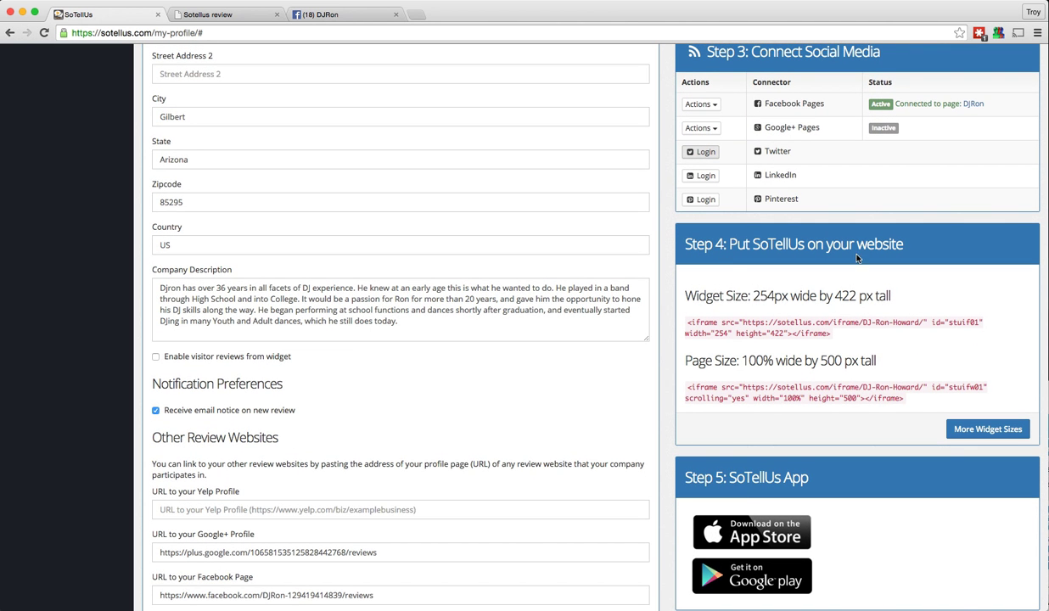
Switch to the DJ Ron website and browse its home page
left_click(212, 12)
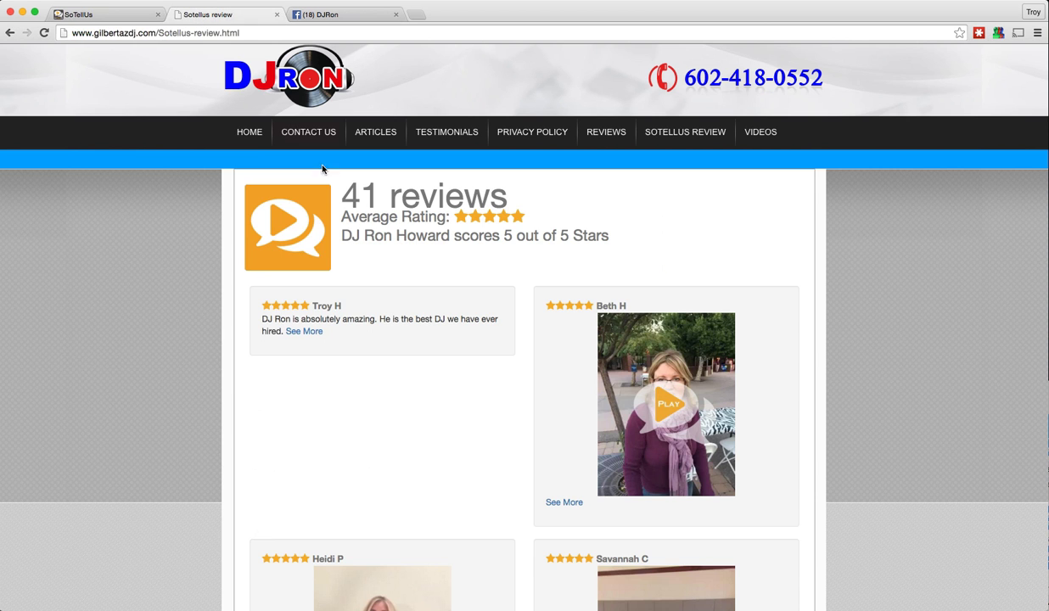
left_click(250, 132)
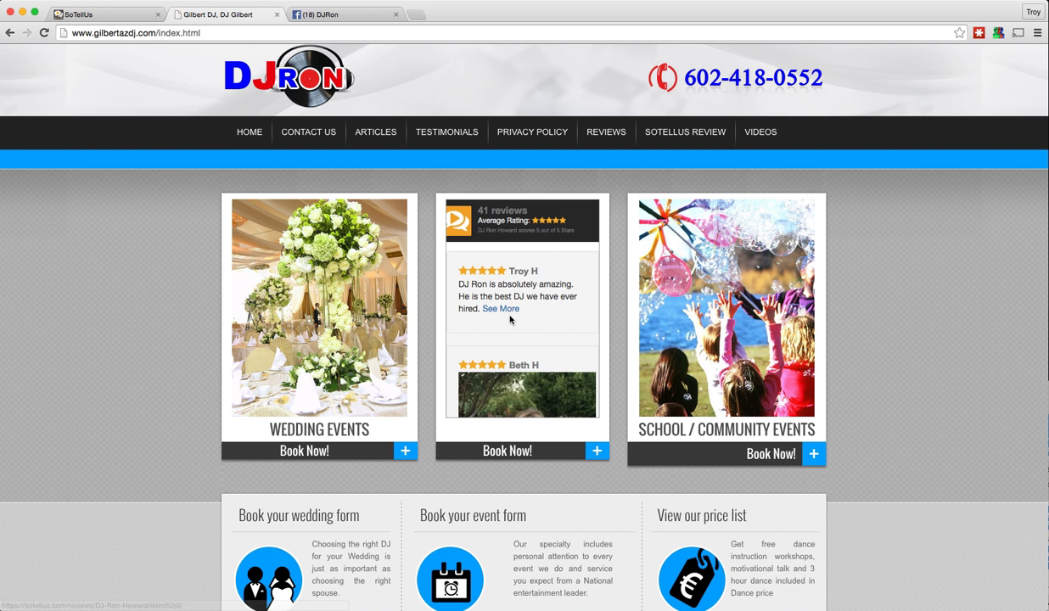
scroll(503, 293, "down", 10)
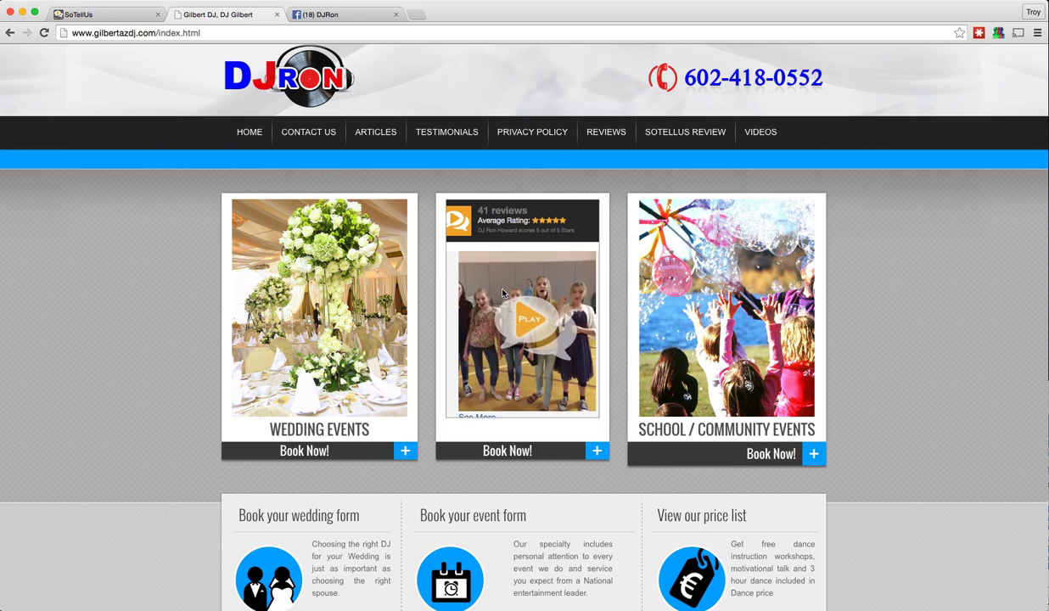
scroll(503, 293, "down", 10)
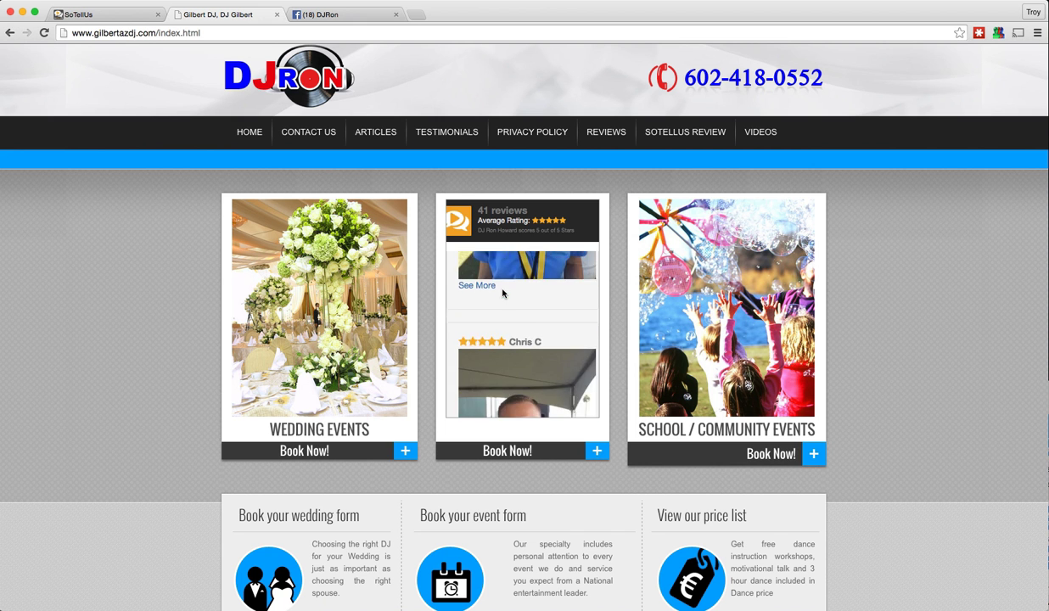
scroll(502, 289, "up", 6)
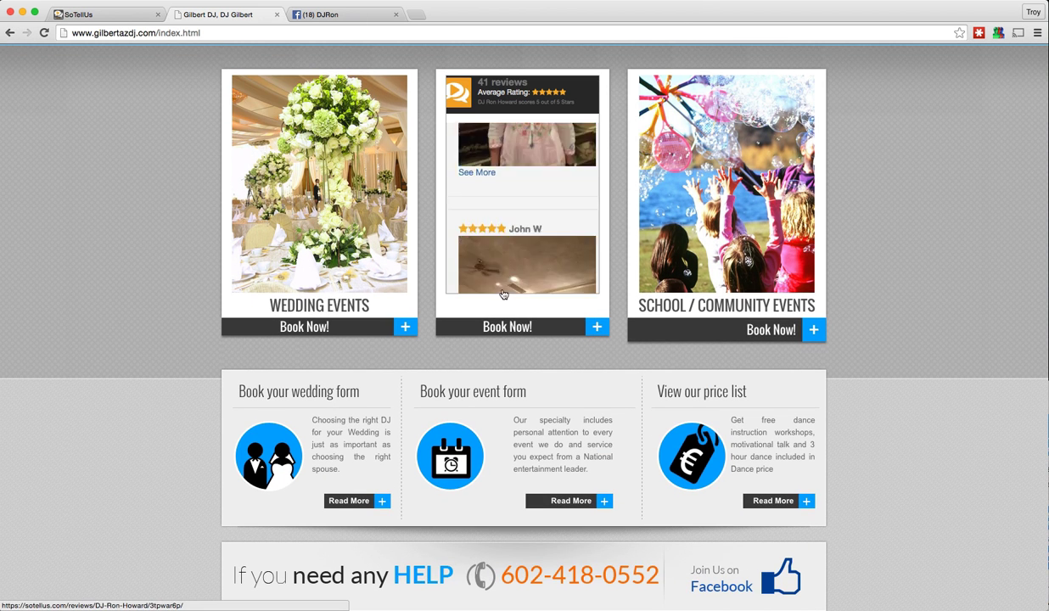
scroll(502, 293, "up", 5)
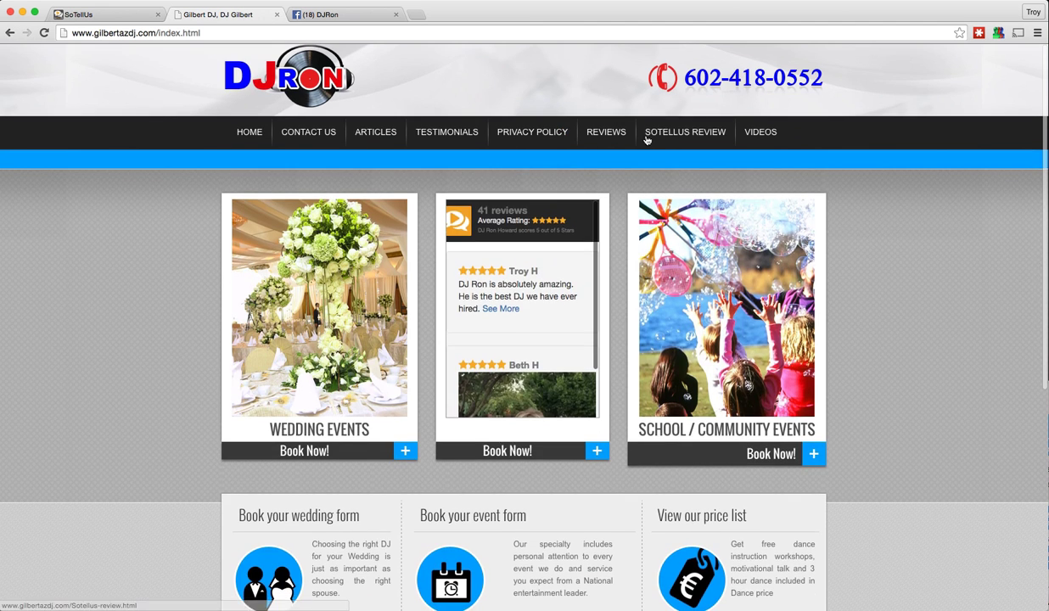
Look over the site's SoTellUs review page with 41 five-star reviews, then return to the SoTellUs profile
left_click(660, 135)
scroll(466, 281, "down", 10)
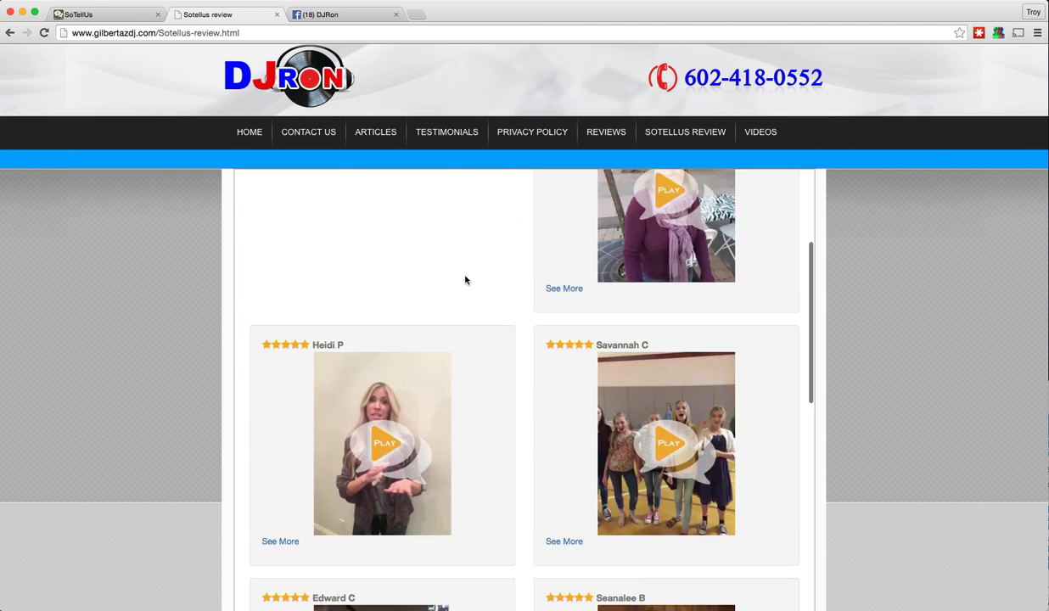
scroll(465, 280, "up", 6)
scroll(465, 280, "up", 5)
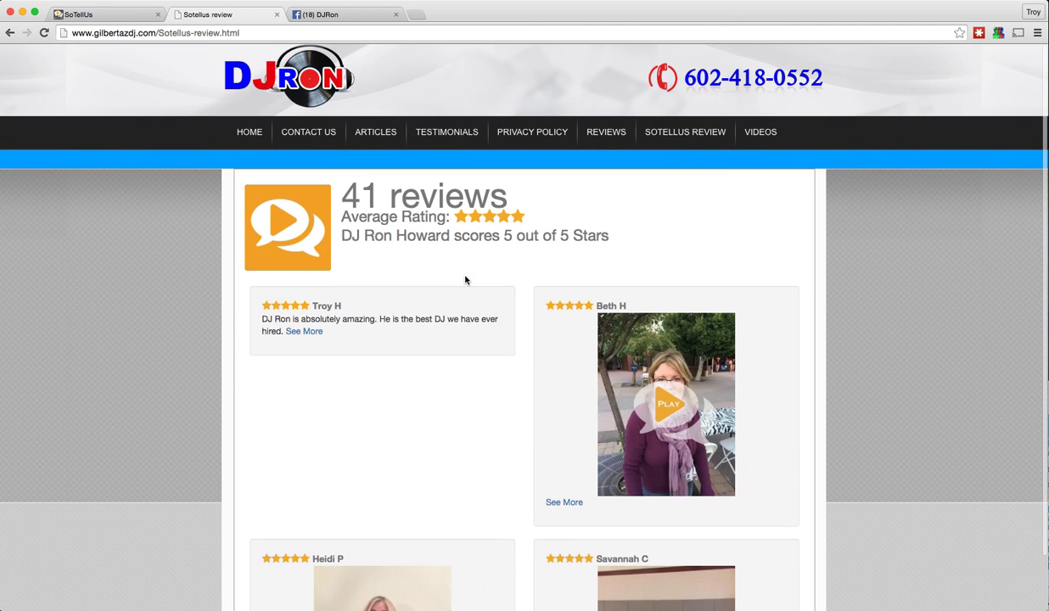
left_click(121, 15)
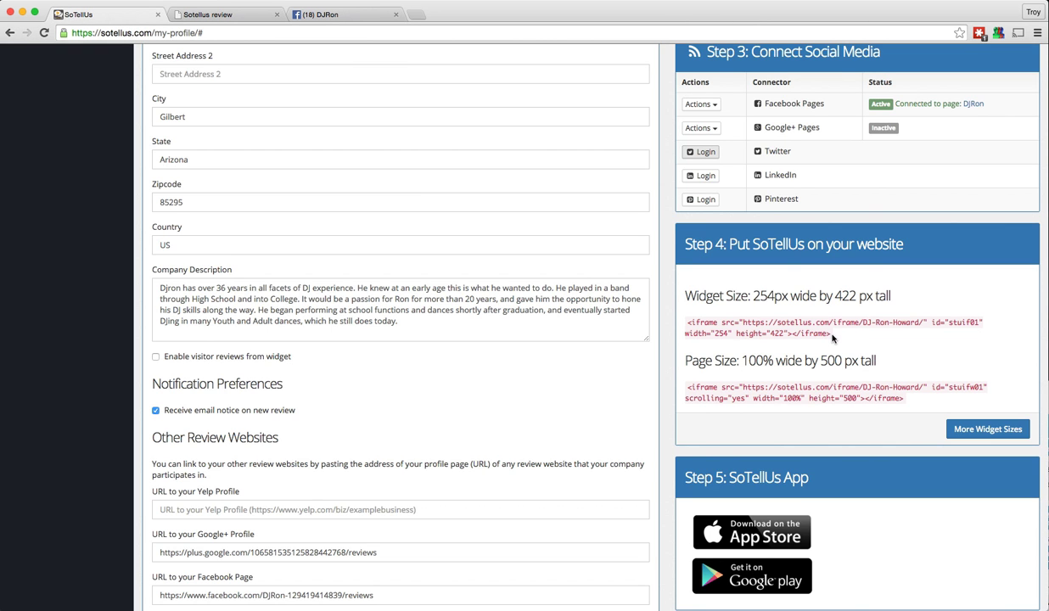
Copy both Step 4 iframe embed codes with their headings, then view More Widget Sizes
left_click_drag(832, 338, 695, 323)
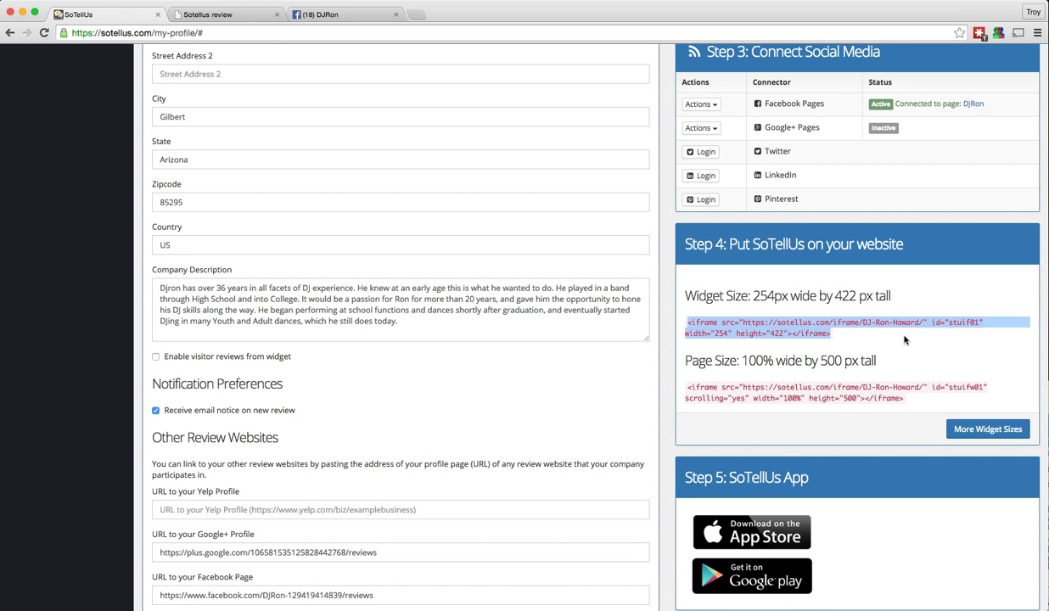
left_click(875, 330)
left_click_drag(664, 280, 906, 409)
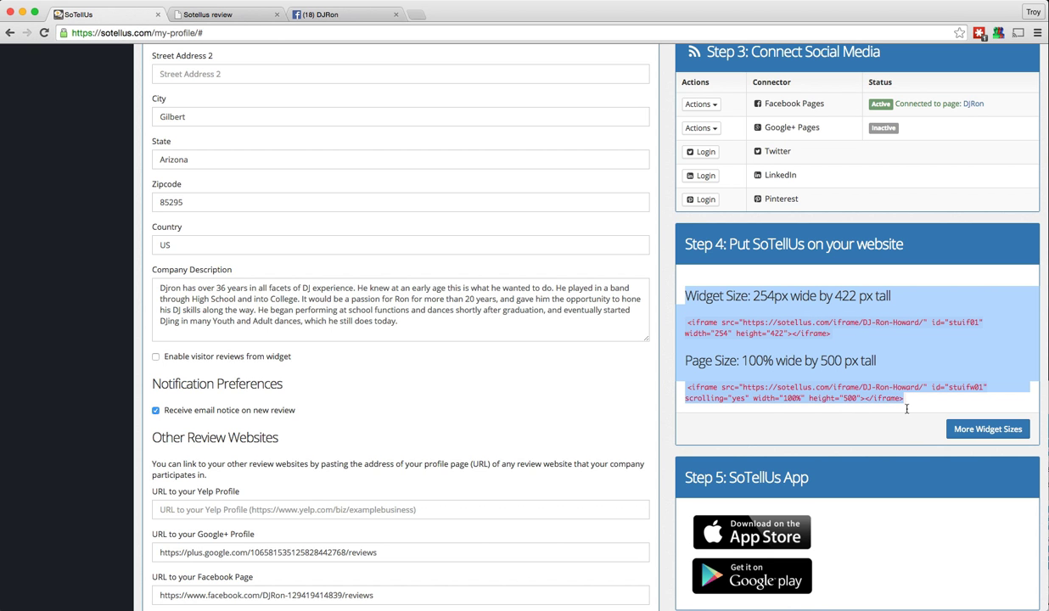
right_click(792, 296)
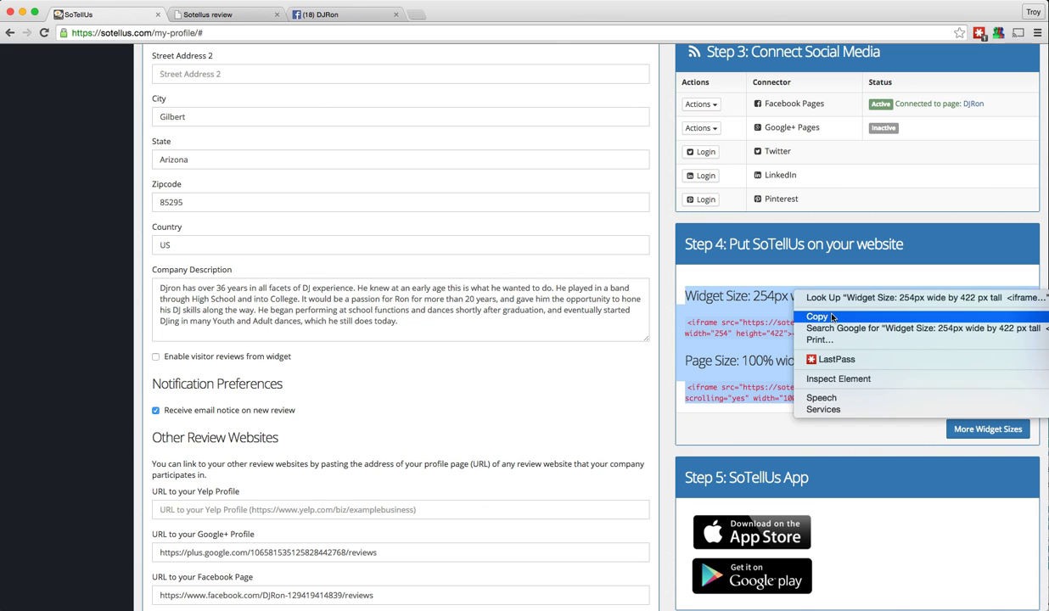
left_click(815, 306)
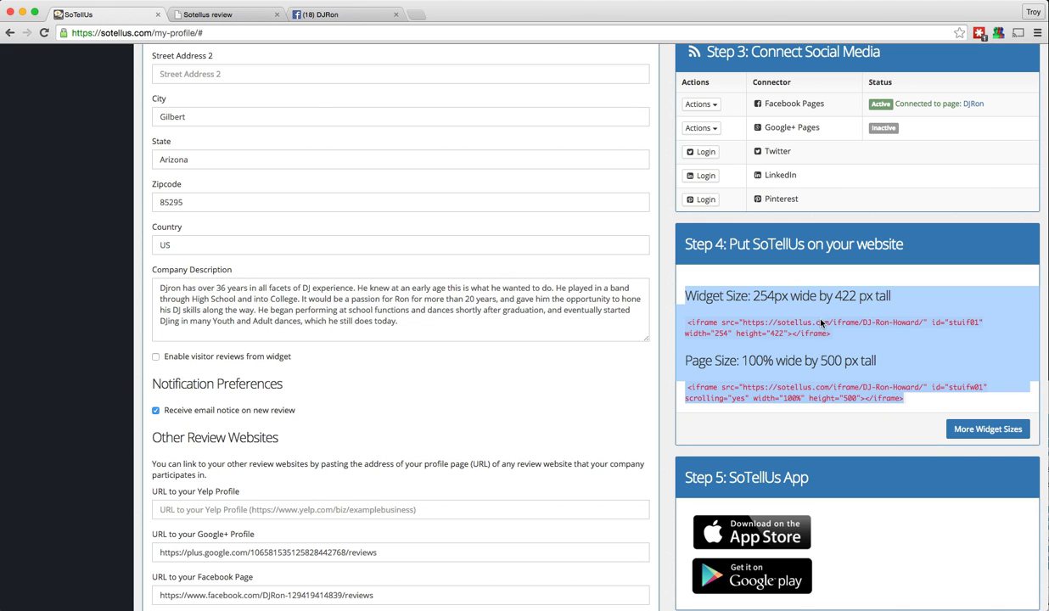
left_click(883, 343)
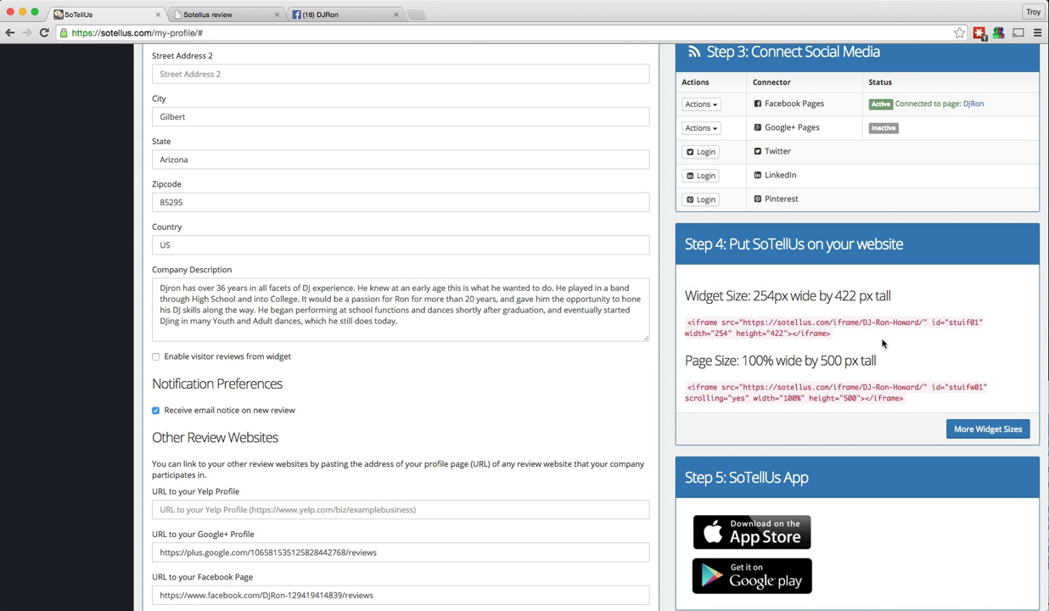
left_click(978, 430)
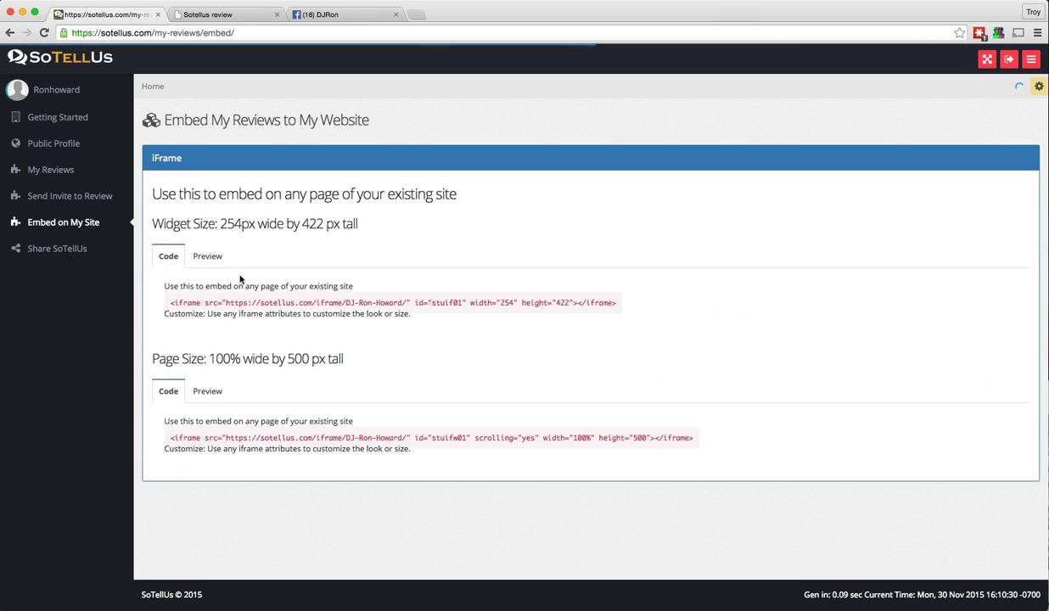
left_click(204, 256)
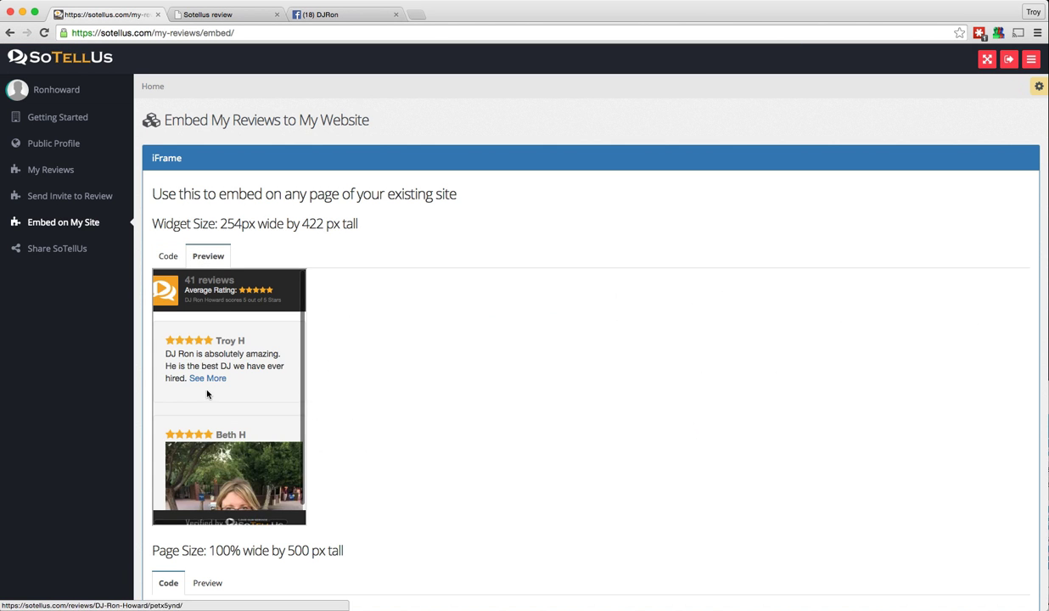
scroll(204, 382, "down", 4)
scroll(204, 382, "up", 3)
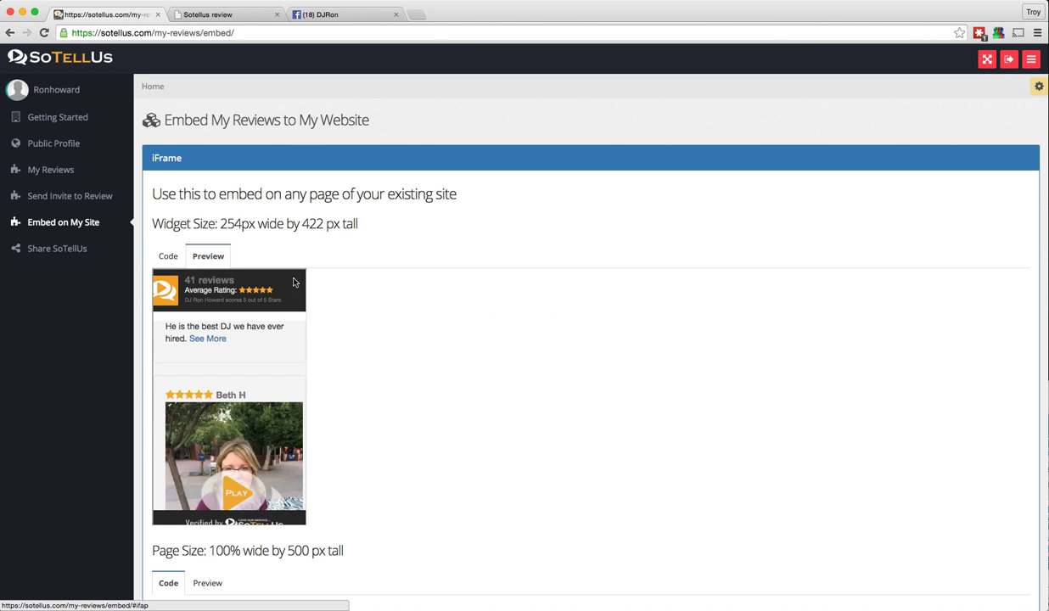
scroll(509, 424, "down", 3)
left_click(207, 472)
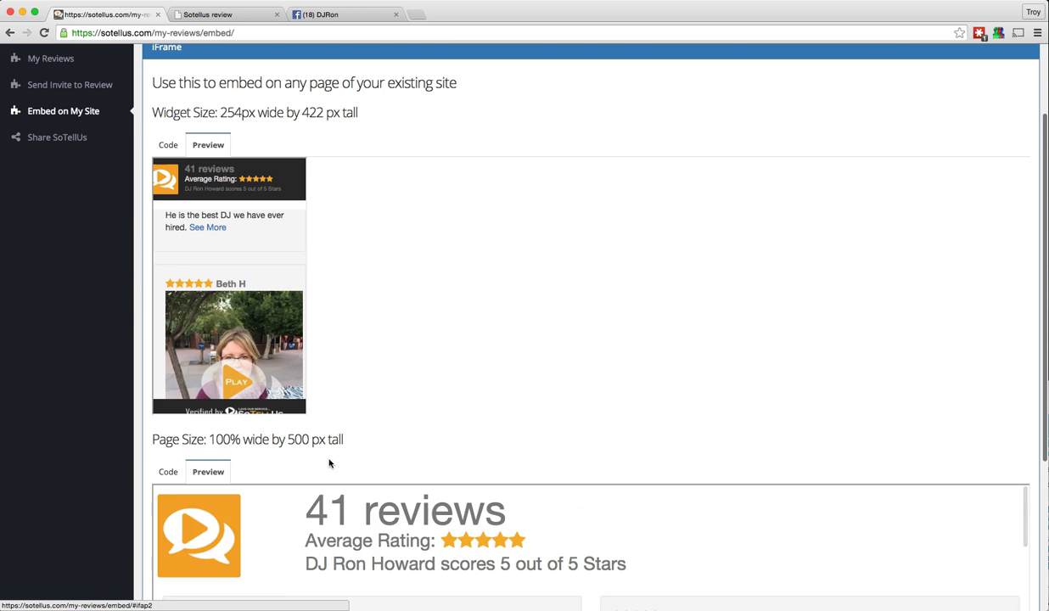
scroll(331, 462, "down", 6)
scroll(337, 541, "up", 5)
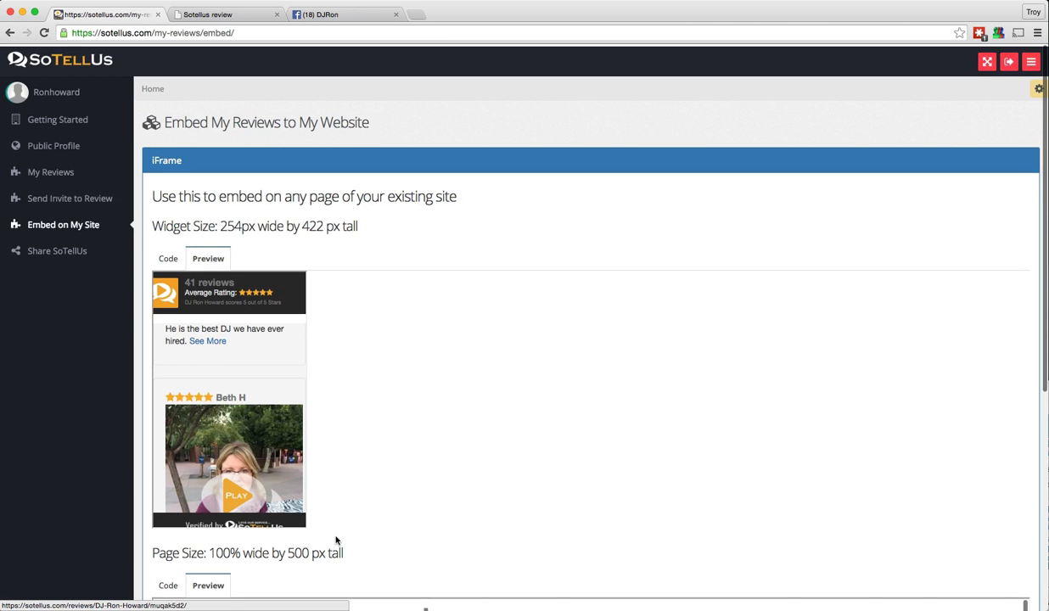
left_click(55, 118)
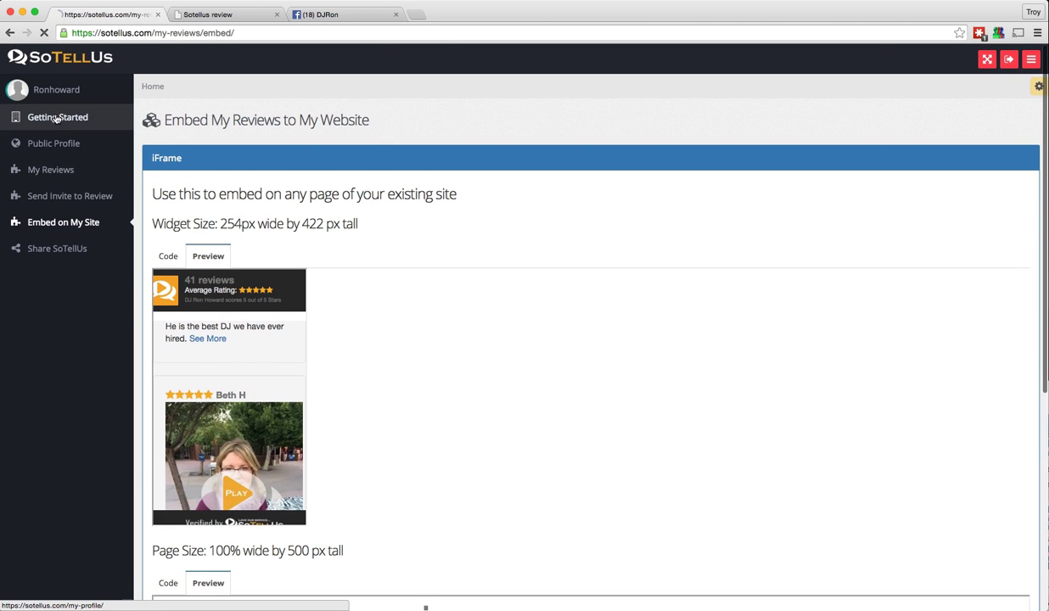
scroll(653, 328, "down", 12)
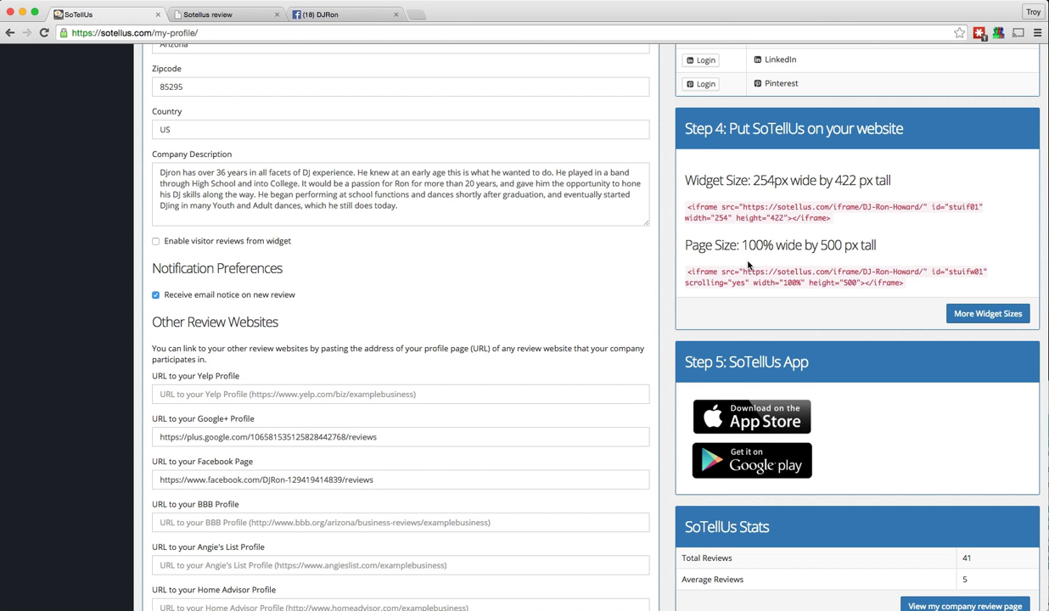
scroll(760, 246, "down", 5)
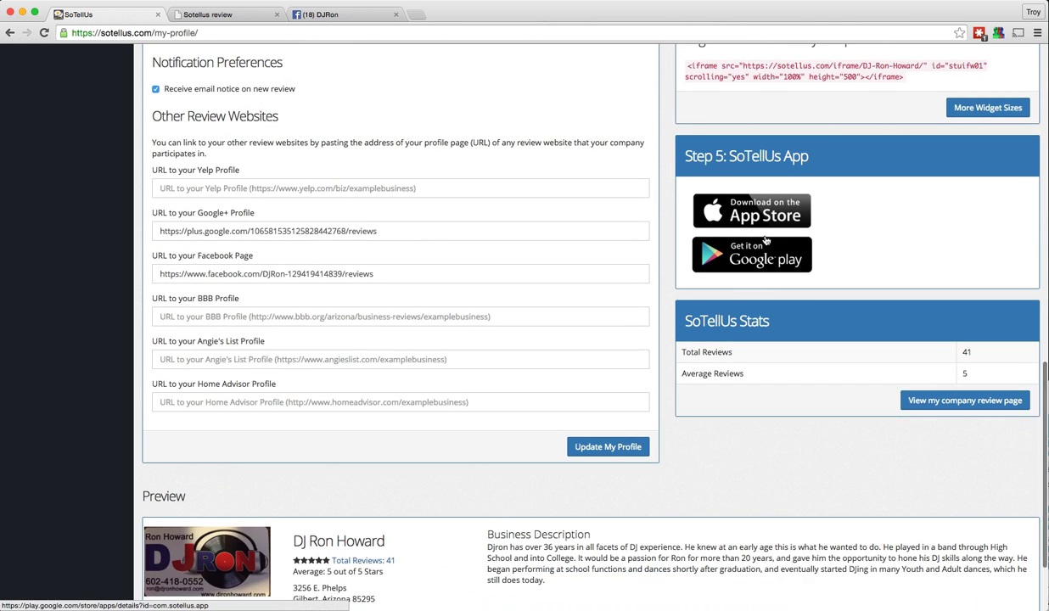
scroll(756, 229, "up", 1)
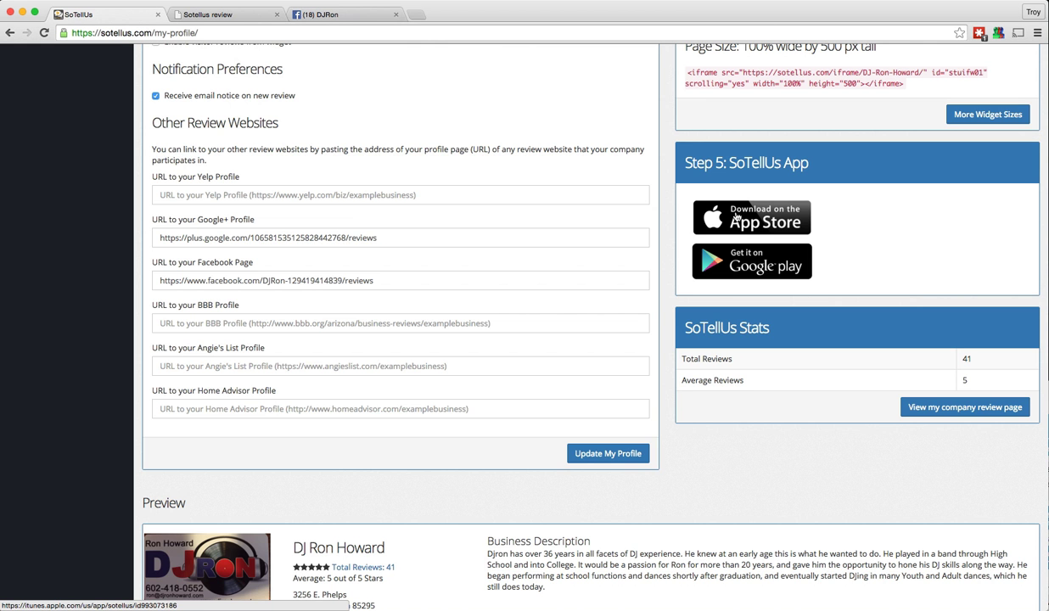
left_click(726, 259)
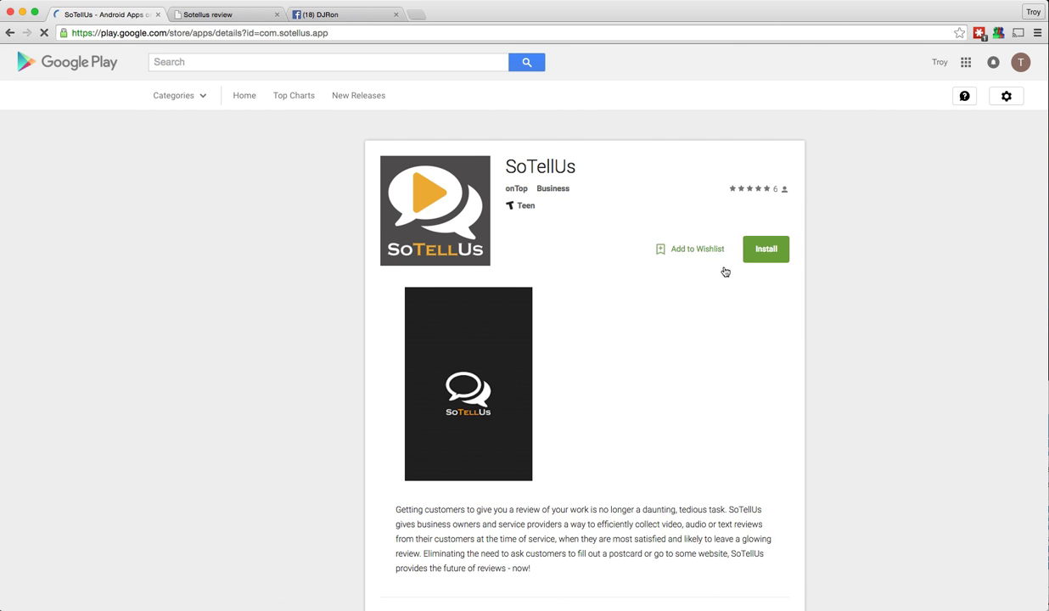
scroll(407, 235, "down", 3)
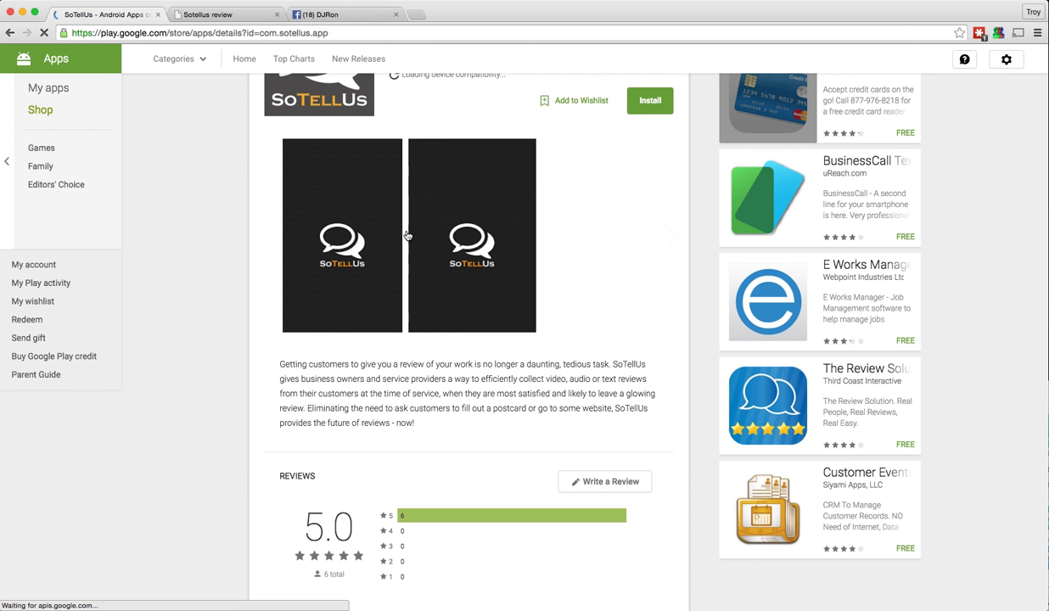
scroll(408, 235, "up", 3)
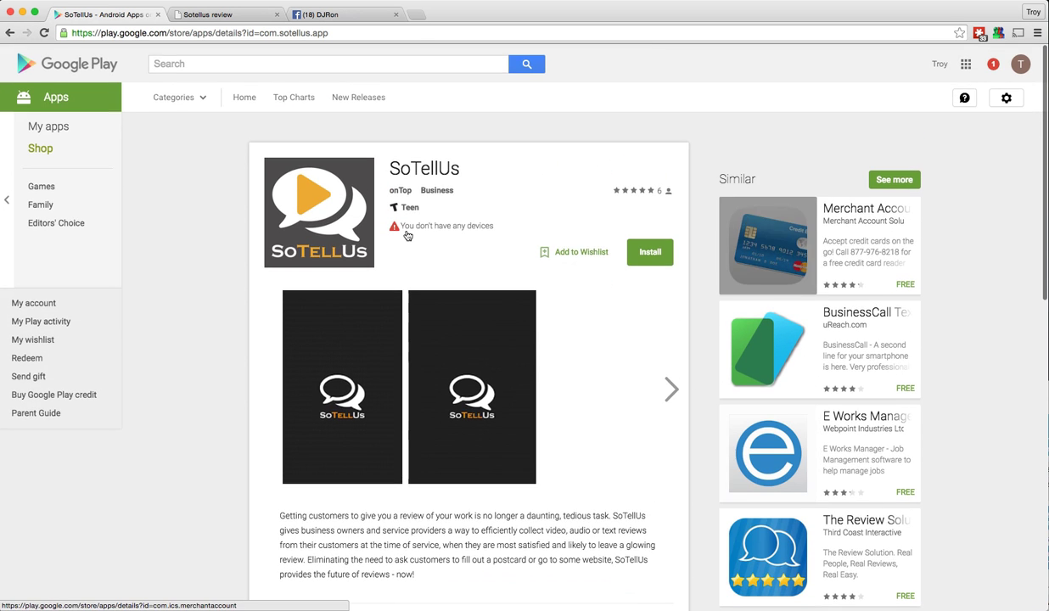
left_click(10, 34)
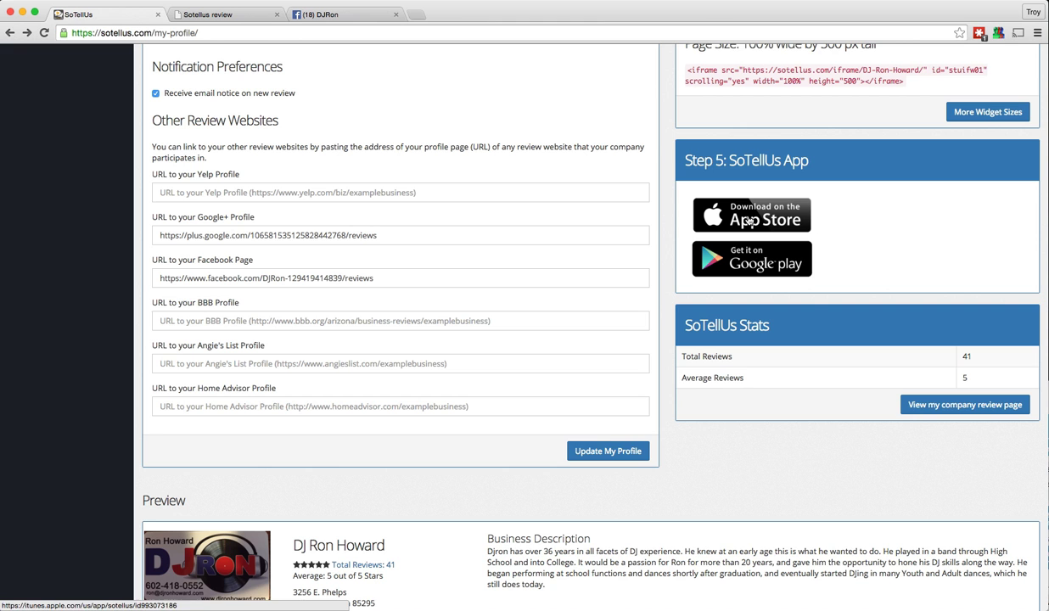
left_click_drag(729, 159, 779, 160)
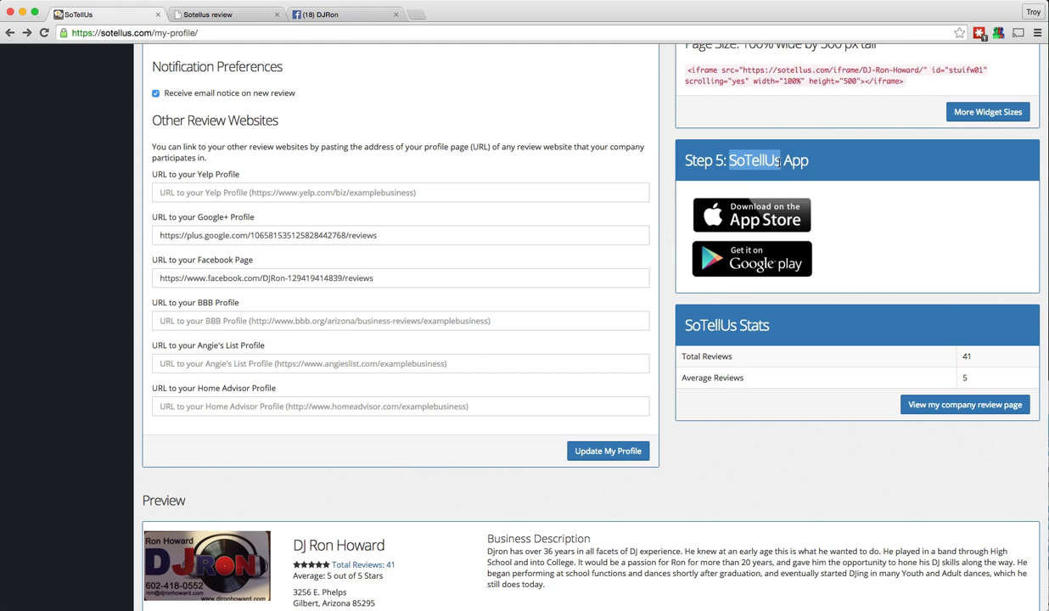
scroll(779, 179, "down", 3)
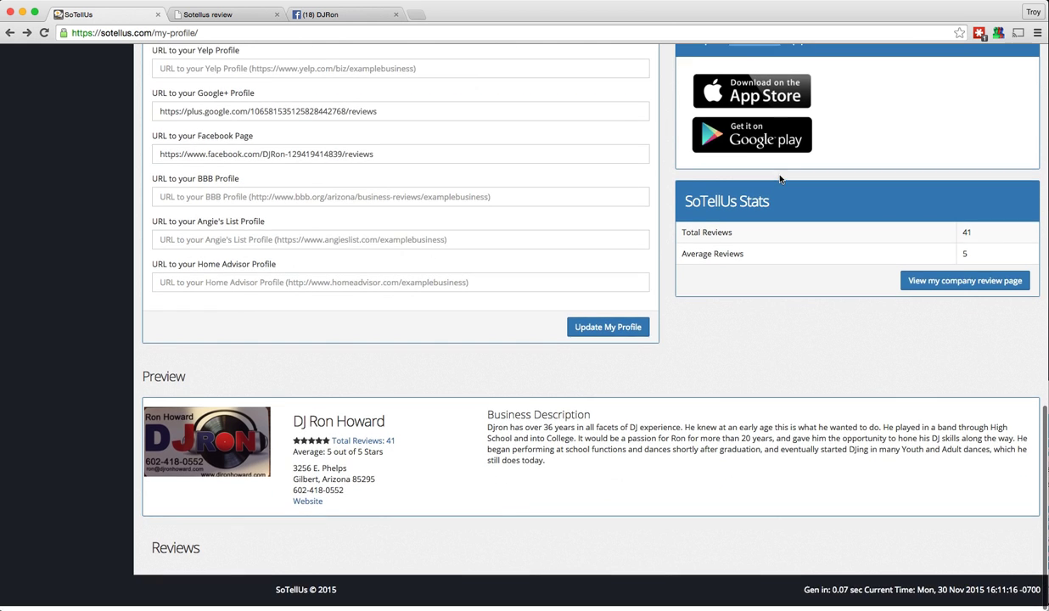
scroll(779, 178, "up", 8)
scroll(779, 178, "up", 10)
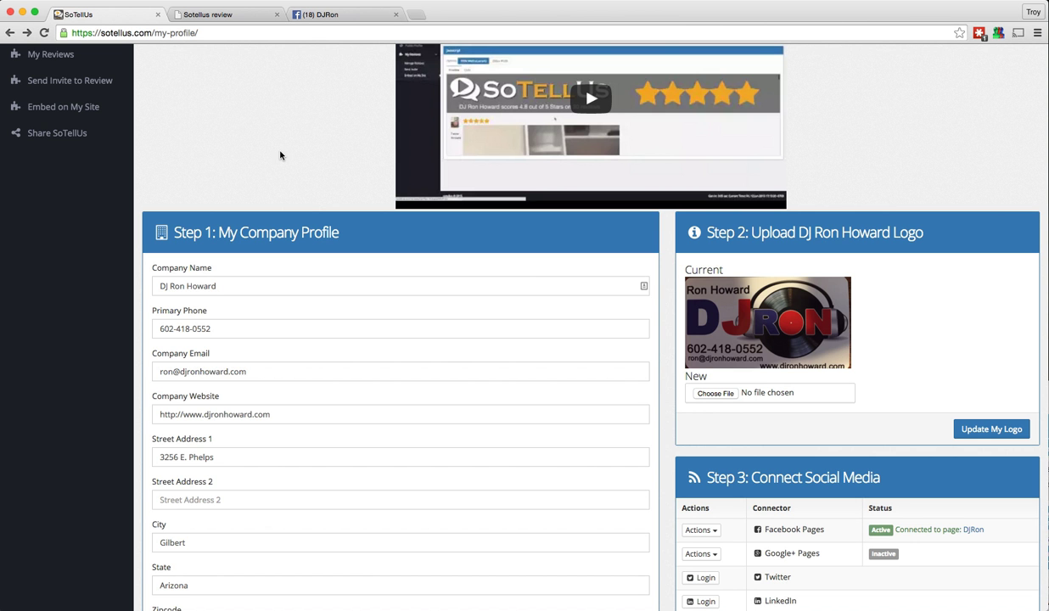
scroll(281, 156, "up", 3)
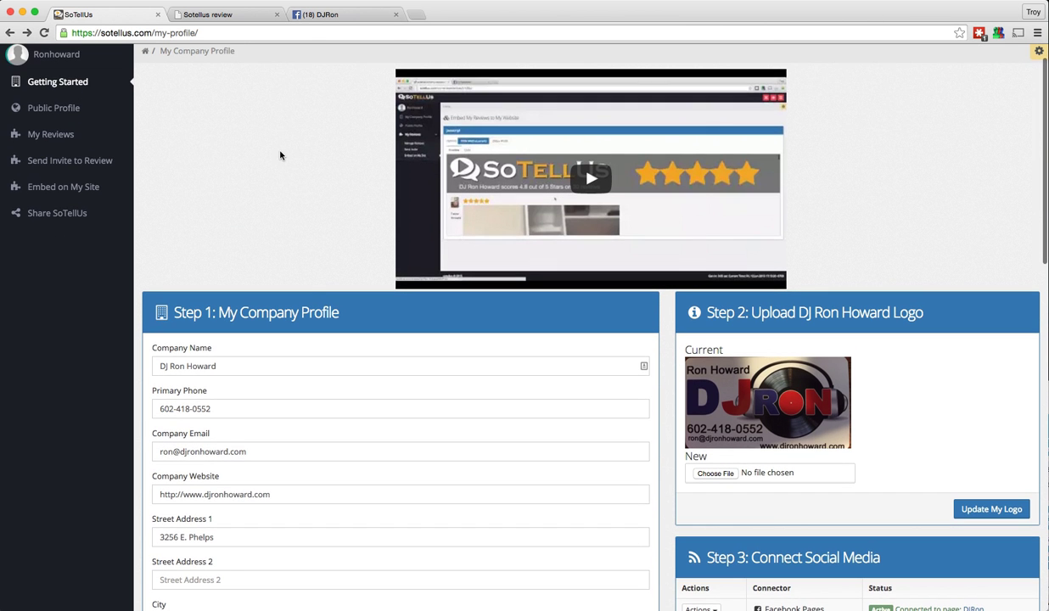